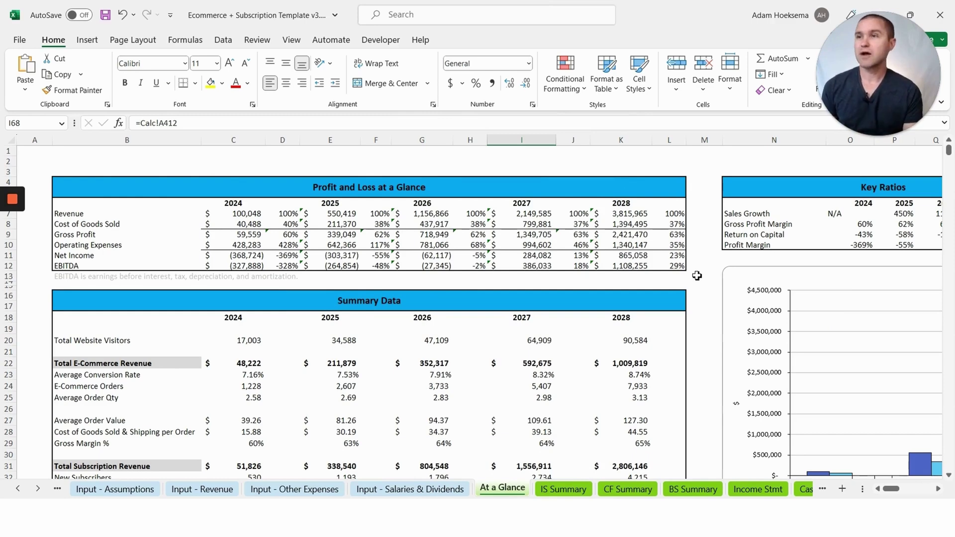
Review the IS Summary, CF Summary and BS Summary sheets
{"action": "scroll", "coordinate": [318, 306], "scroll_direction": "down", "scroll_amount": 1}
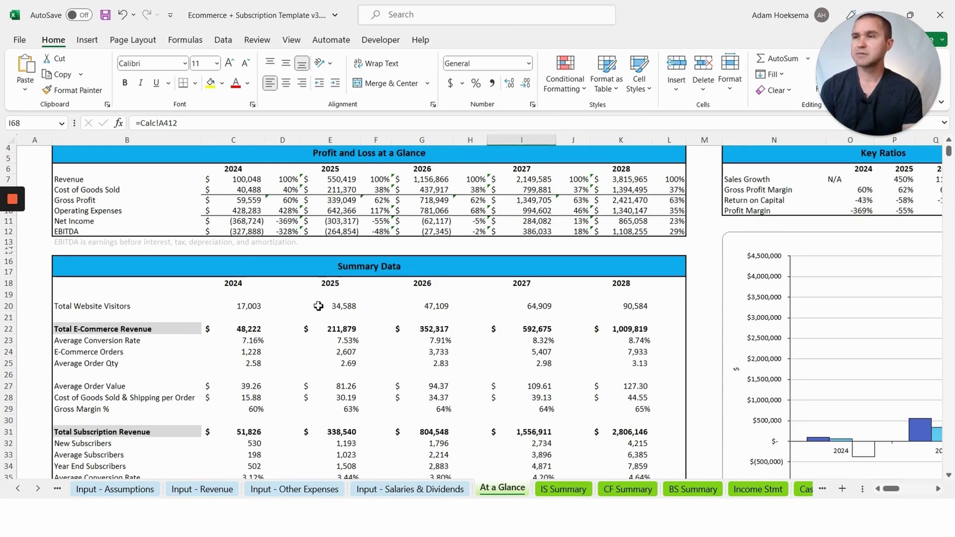
{"action": "scroll", "coordinate": [319, 306], "scroll_direction": "down", "scroll_amount": 5}
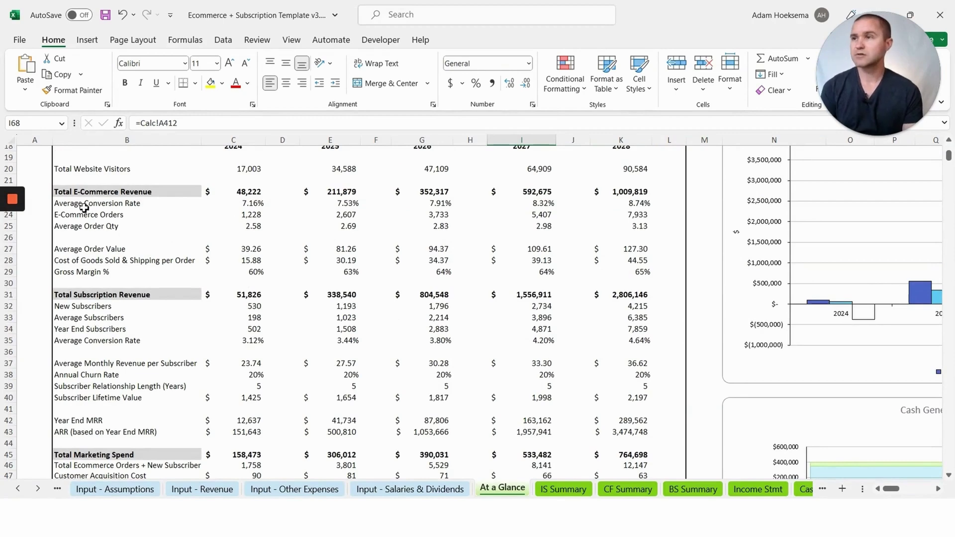
{"action": "scroll", "coordinate": [88, 231], "scroll_direction": "down", "scroll_amount": 1}
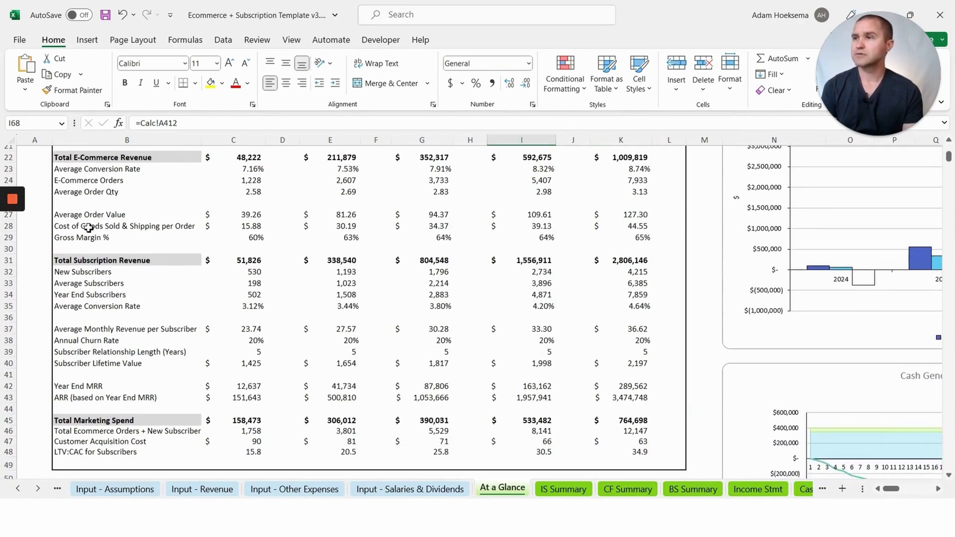
{"action": "scroll", "coordinate": [102, 239], "scroll_direction": "down", "scroll_amount": 1}
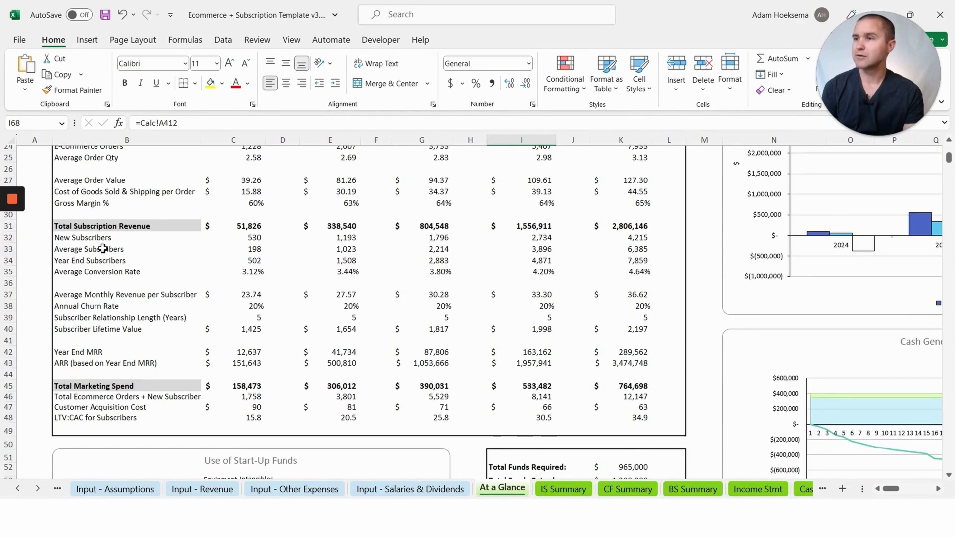
{"action": "scroll", "coordinate": [100, 254], "scroll_direction": "down", "scroll_amount": 3}
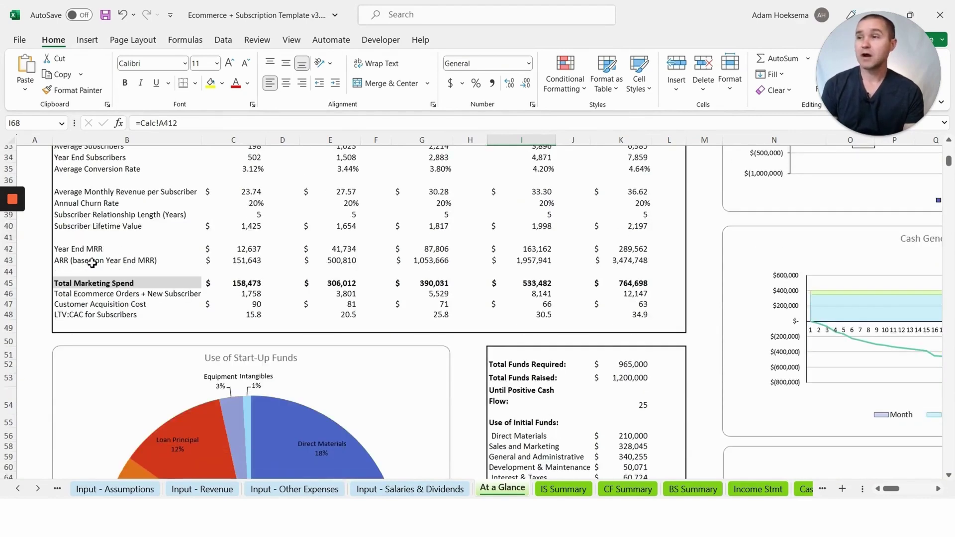
{"action": "scroll", "coordinate": [86, 292], "scroll_direction": "down", "scroll_amount": 1}
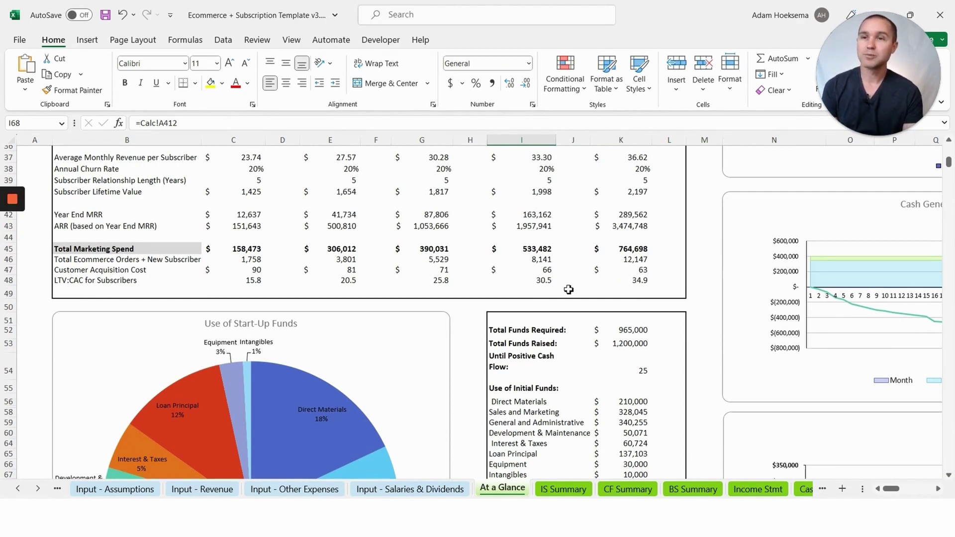
{"action": "scroll", "coordinate": [549, 310], "scroll_direction": "up", "scroll_amount": 4}
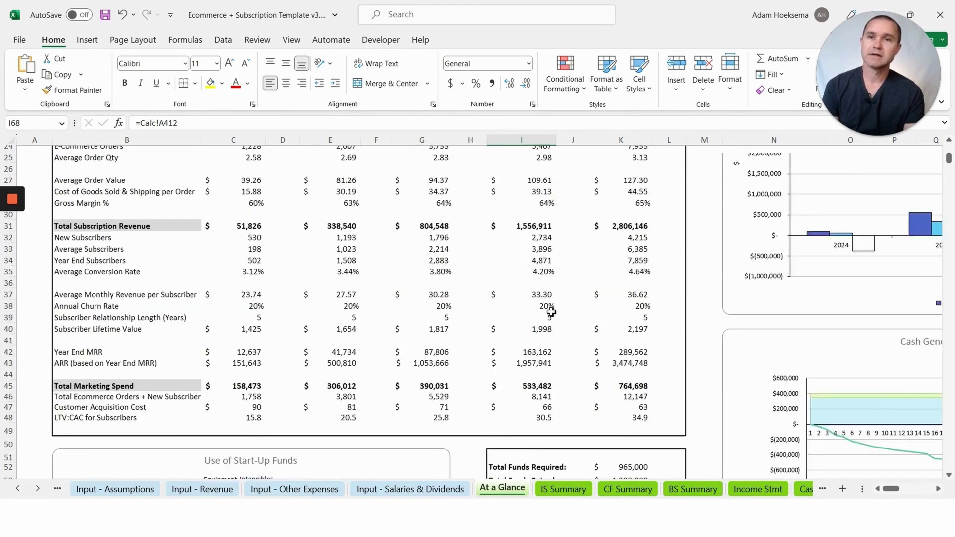
{"action": "scroll", "coordinate": [842, 246], "scroll_direction": "up", "scroll_amount": 8}
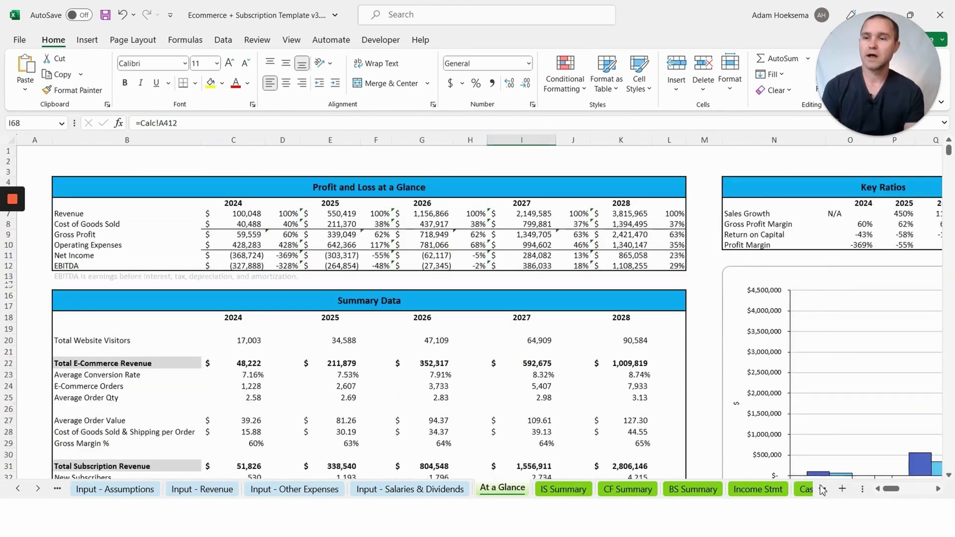
{"action": "left_click", "coordinate": [579, 488]}
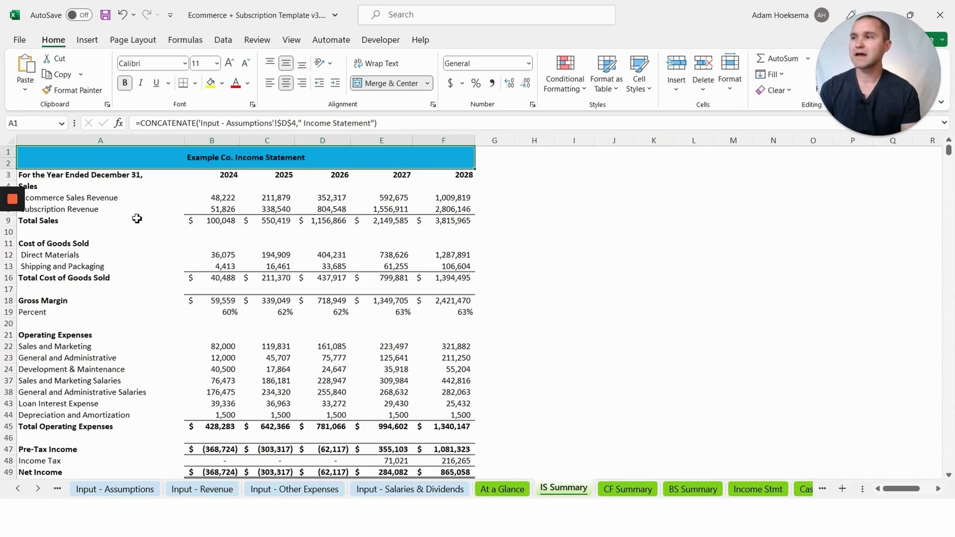
{"action": "left_click", "coordinate": [627, 490]}
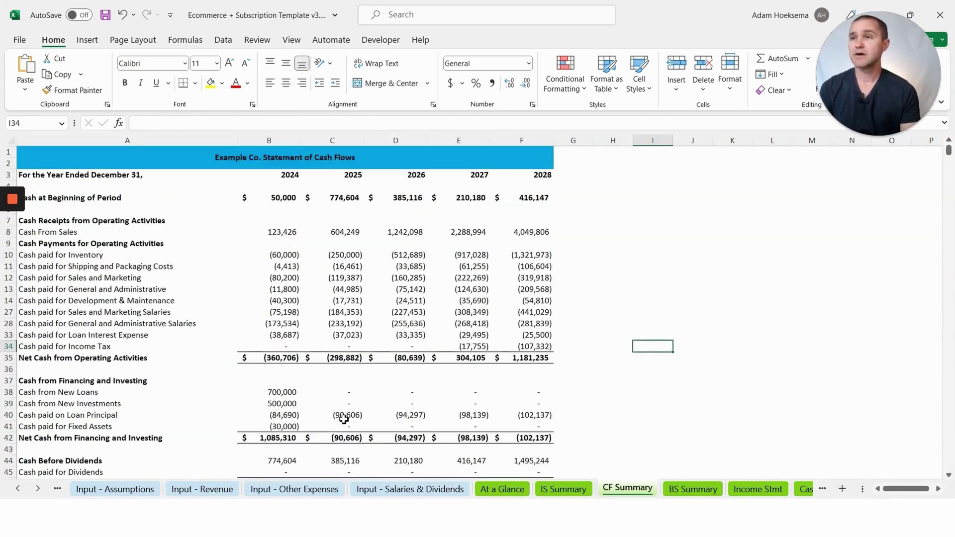
{"action": "left_click", "coordinate": [692, 489]}
Review the monthly Income Stmt, Cash Flows Stmt and Balance Sheet sheets
{"action": "scroll", "coordinate": [360, 389], "scroll_direction": "up", "scroll_amount": 3}
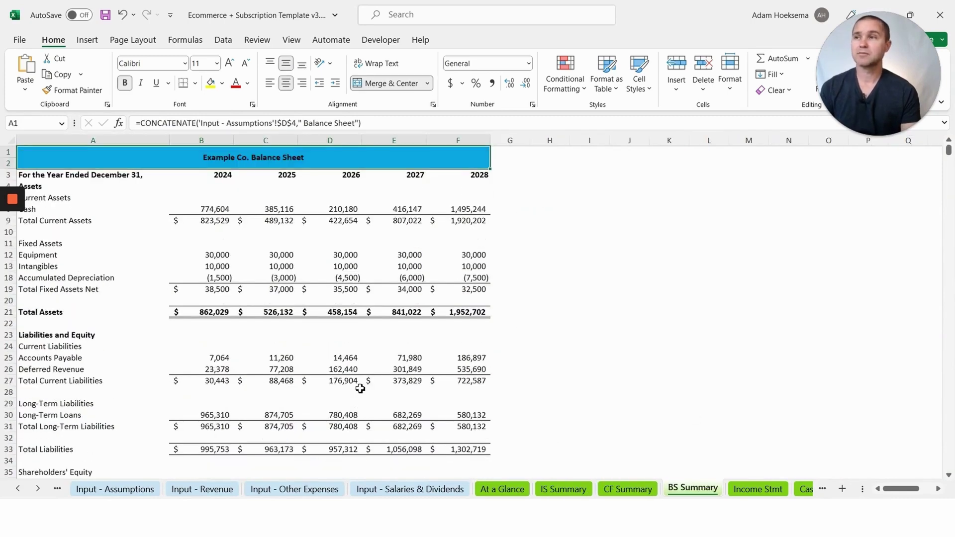
{"action": "left_click", "coordinate": [758, 489]}
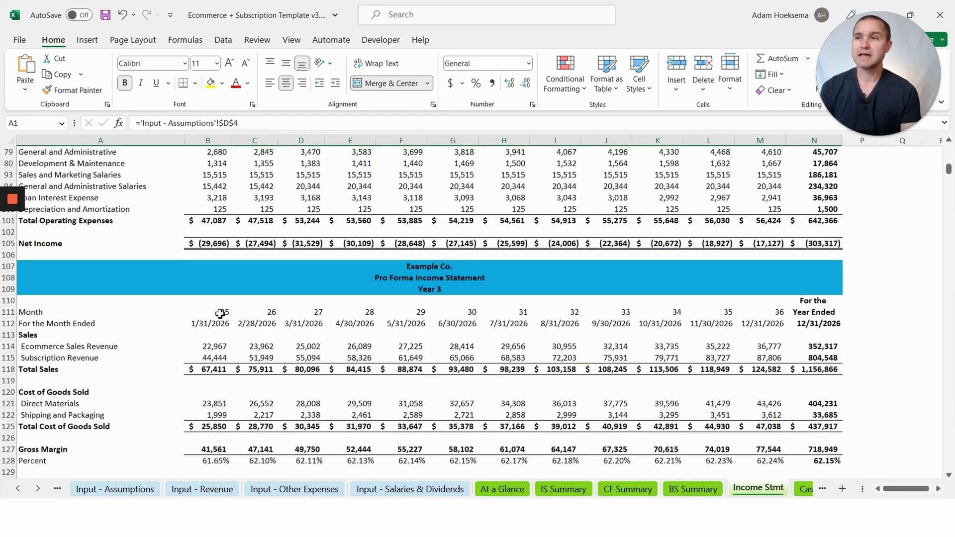
{"action": "scroll", "coordinate": [224, 312], "scroll_direction": "up", "scroll_amount": 2}
{"action": "scroll", "coordinate": [224, 313], "scroll_direction": "up", "scroll_amount": 7}
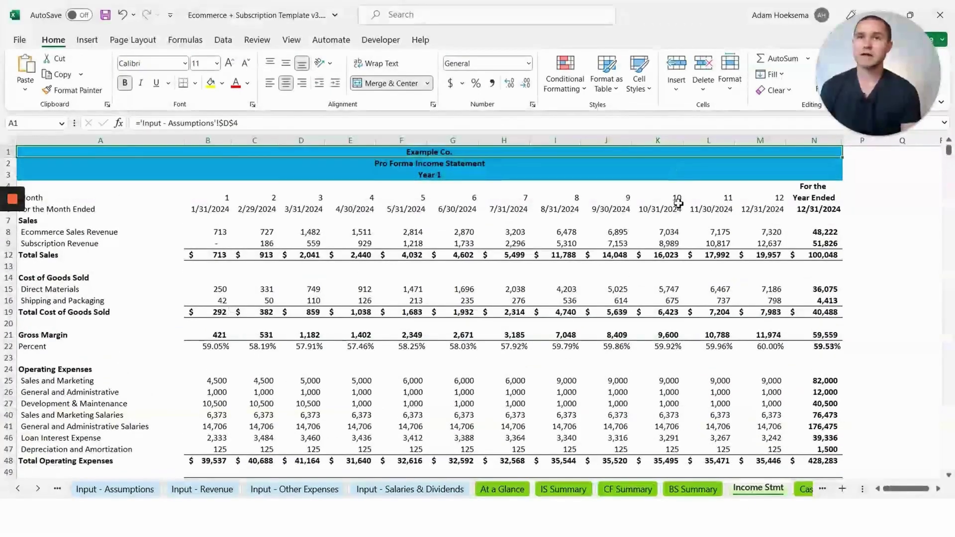
{"action": "left_click", "coordinate": [803, 490]}
{"action": "scroll", "coordinate": [843, 338], "scroll_direction": "up", "scroll_amount": 8}
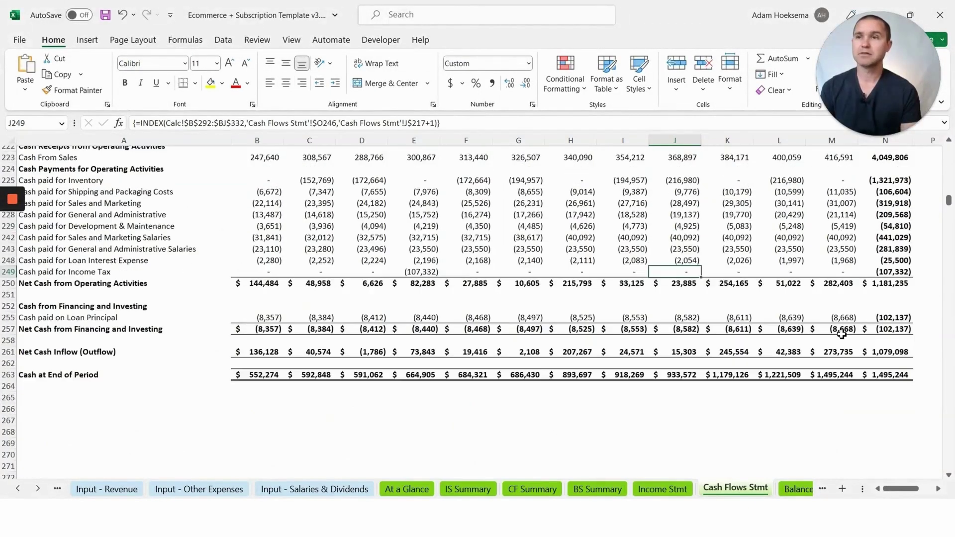
{"action": "left_click", "coordinate": [799, 489]}
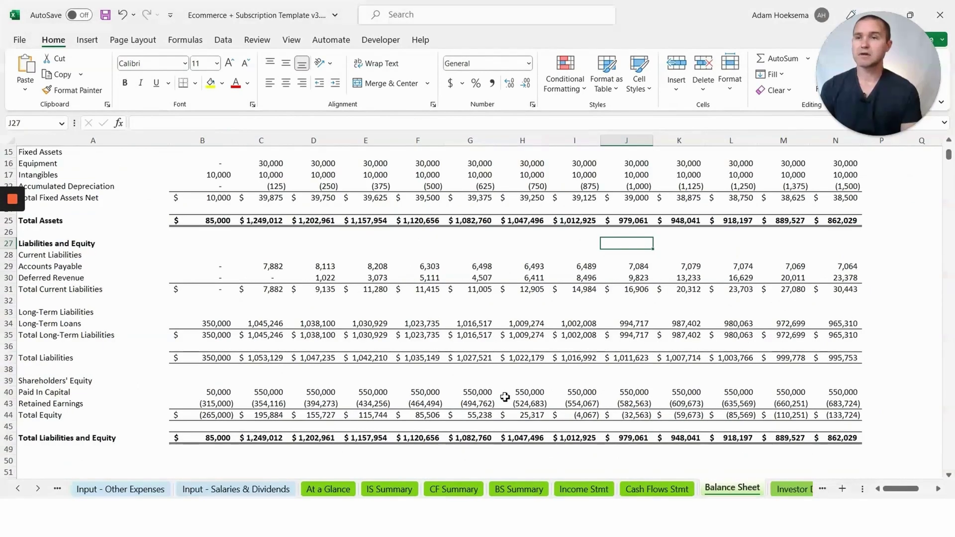
{"action": "scroll", "coordinate": [505, 396], "scroll_direction": "up", "scroll_amount": 5}
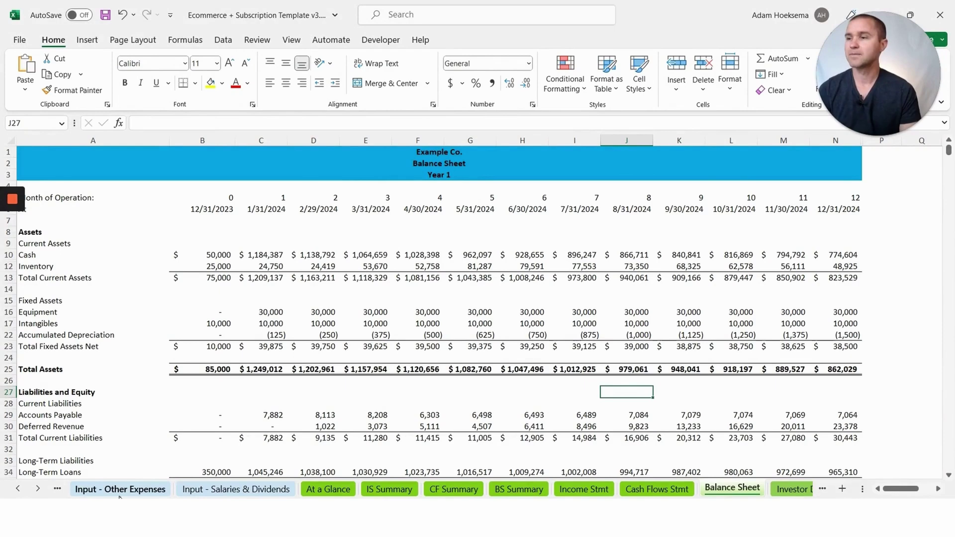
Scroll the sheet tabs back to the start and go to the Input - Assumptions sheet
{"action": "left_click", "coordinate": [18, 489]}
{"action": "left_click", "coordinate": [17, 489]}
{"action": "left_click", "coordinate": [145, 491]}
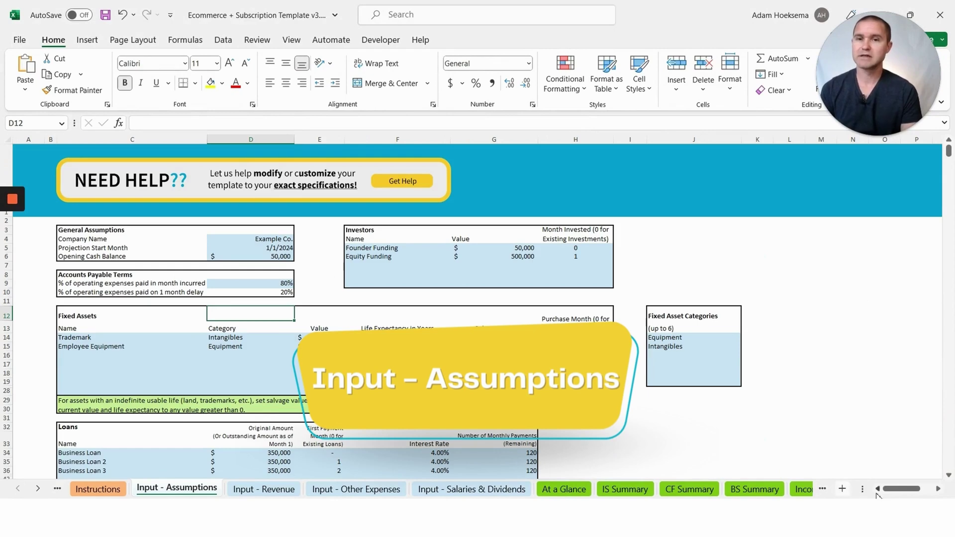
{"action": "scroll", "coordinate": [477, 309], "scroll_direction": "up", "scroll_amount": 2}
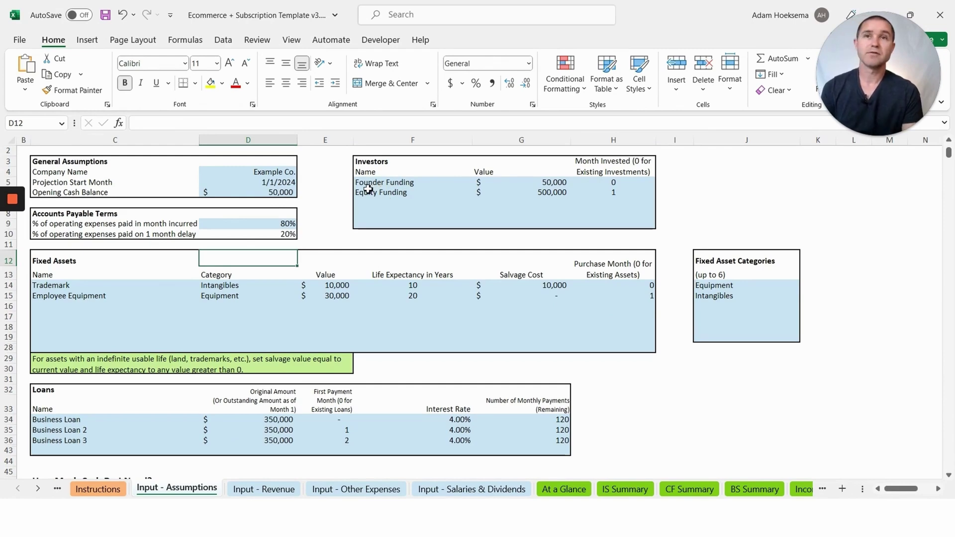
{"action": "left_click", "coordinate": [562, 187]}
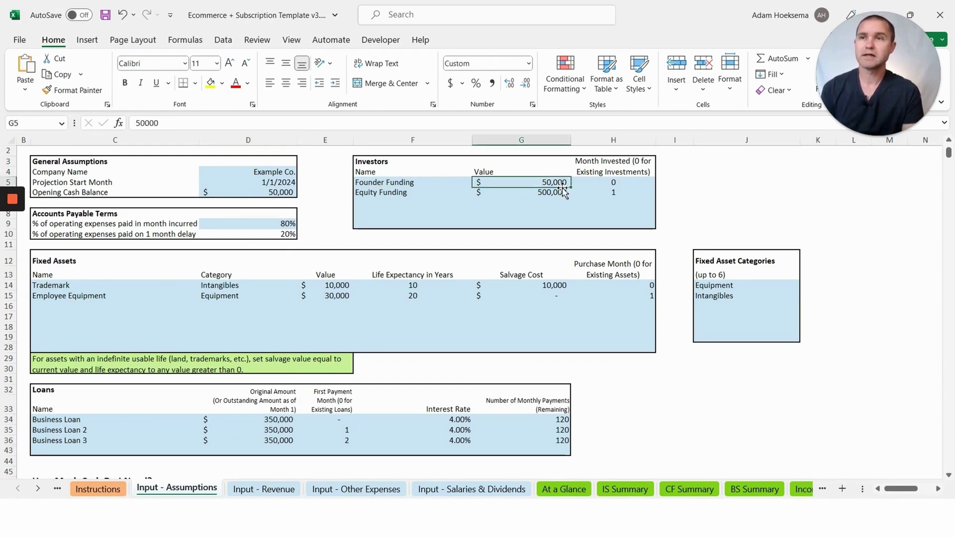
{"action": "left_click", "coordinate": [394, 193]}
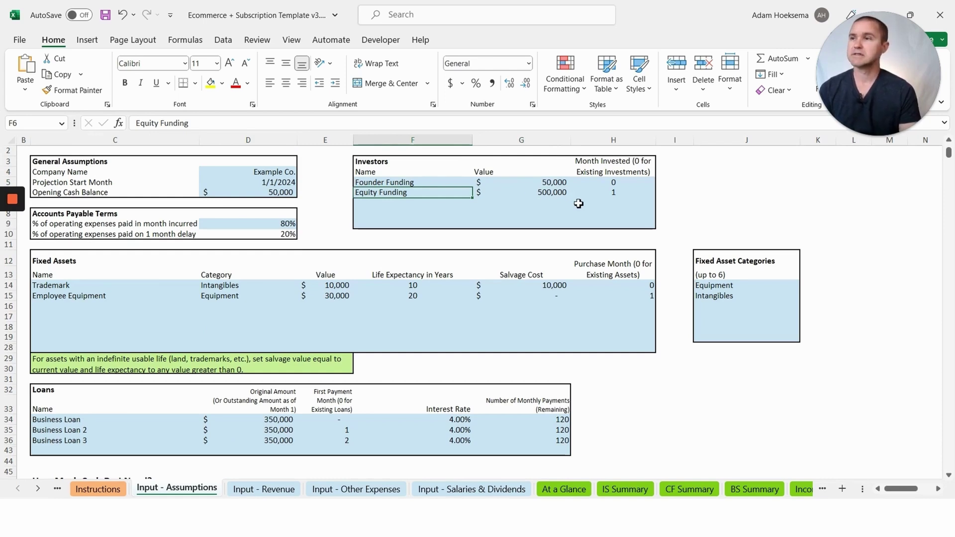
{"action": "left_click", "coordinate": [622, 184]}
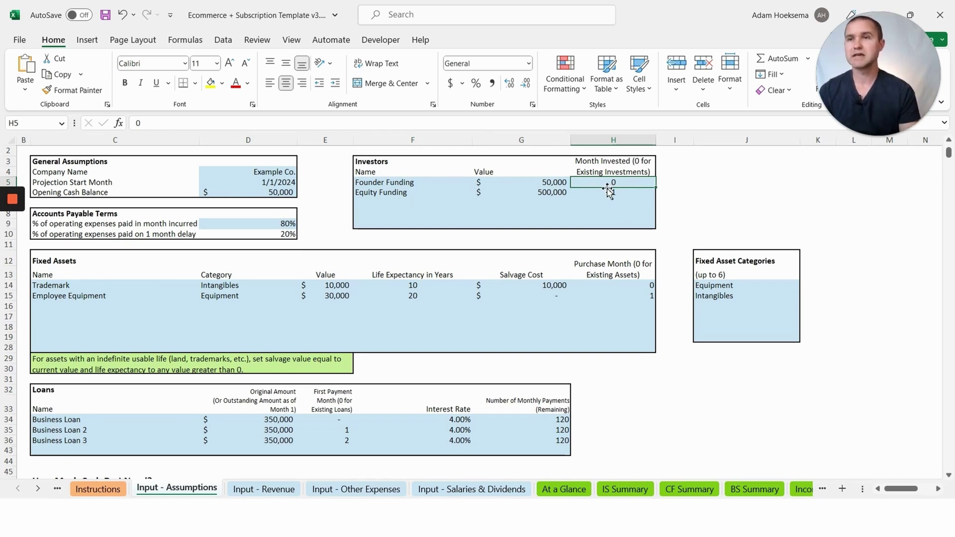
{"action": "left_click", "coordinate": [611, 194]}
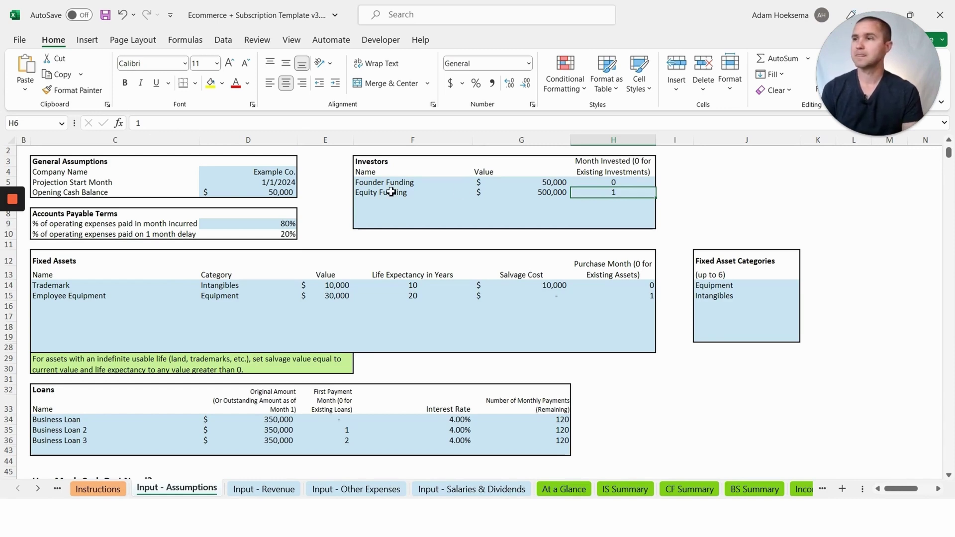
{"action": "left_click", "coordinate": [265, 225]}
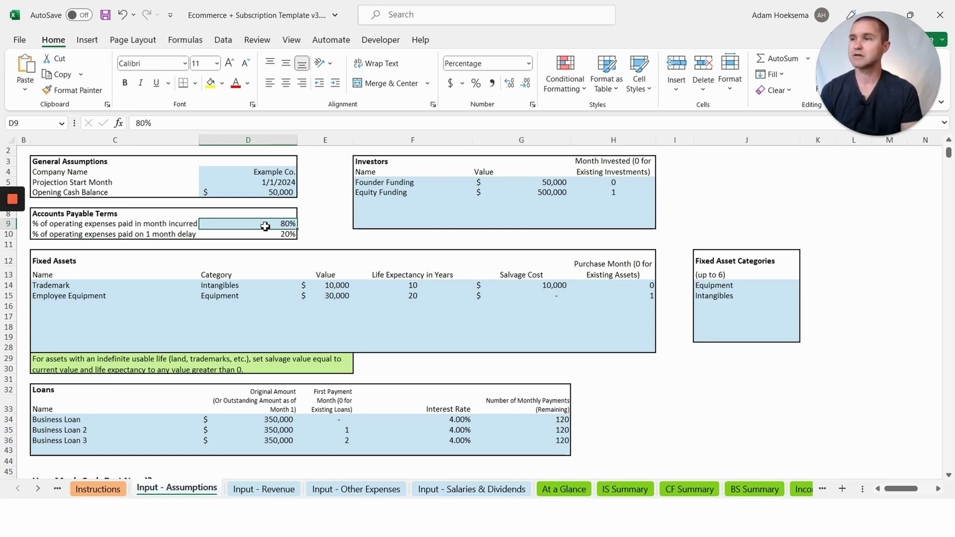
{"action": "scroll", "coordinate": [158, 286], "scroll_direction": "down", "scroll_amount": 1}
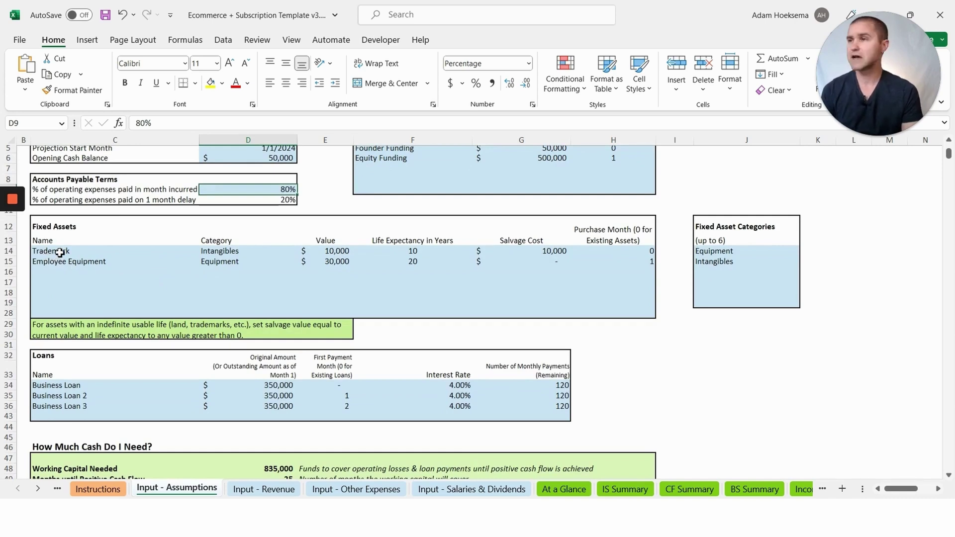
{"action": "left_click", "coordinate": [48, 267]}
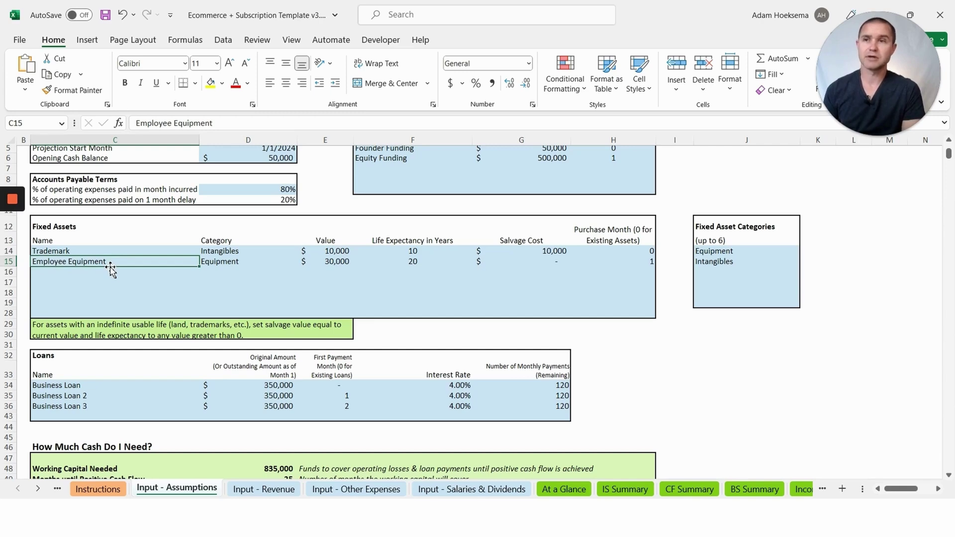
{"action": "scroll", "coordinate": [111, 272], "scroll_direction": "down", "scroll_amount": 2}
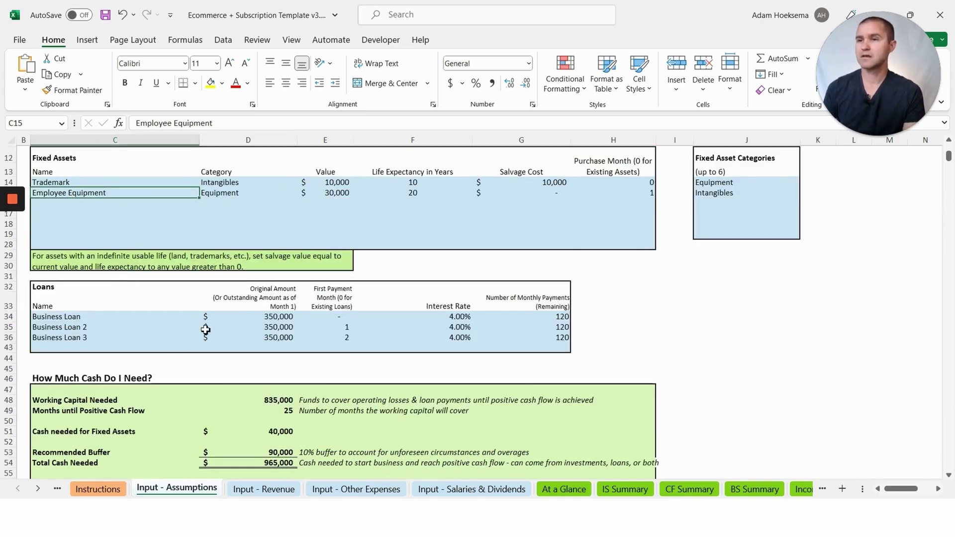
{"action": "left_click", "coordinate": [127, 319]}
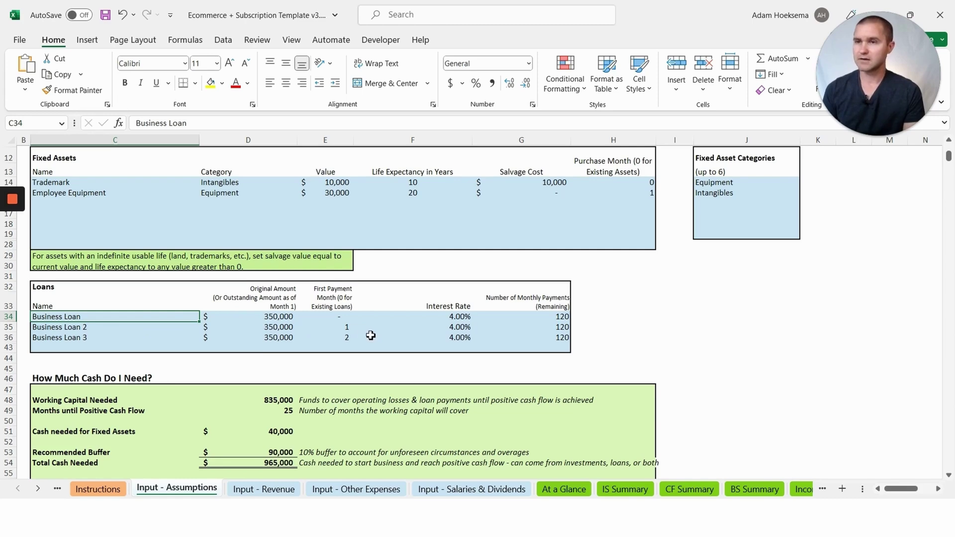
{"action": "scroll", "coordinate": [285, 331], "scroll_direction": "down", "scroll_amount": 2}
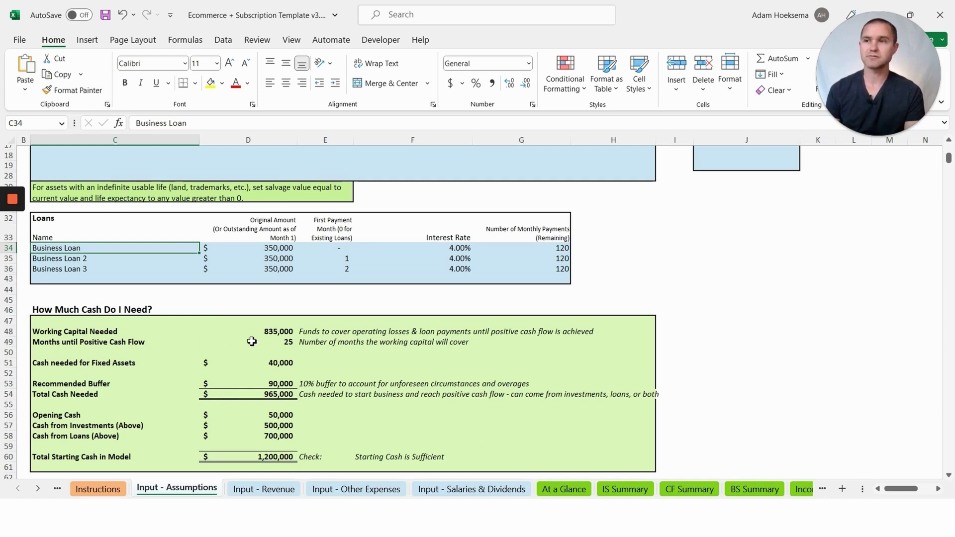
Inspect the Months until Positive Cash Flow, total cash needed, total starting cash and sufficiency formulas
{"action": "left_click", "coordinate": [251, 341]}
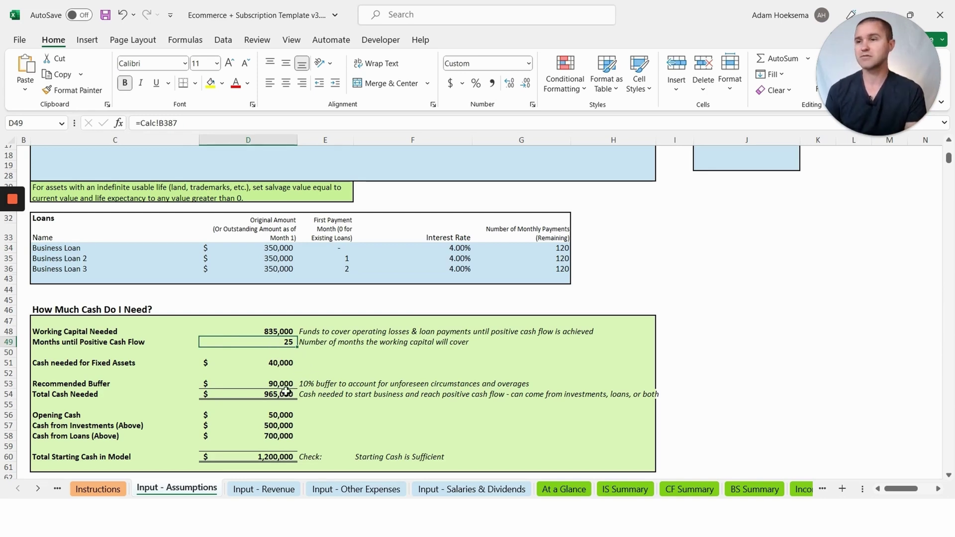
{"action": "left_click", "coordinate": [233, 396]}
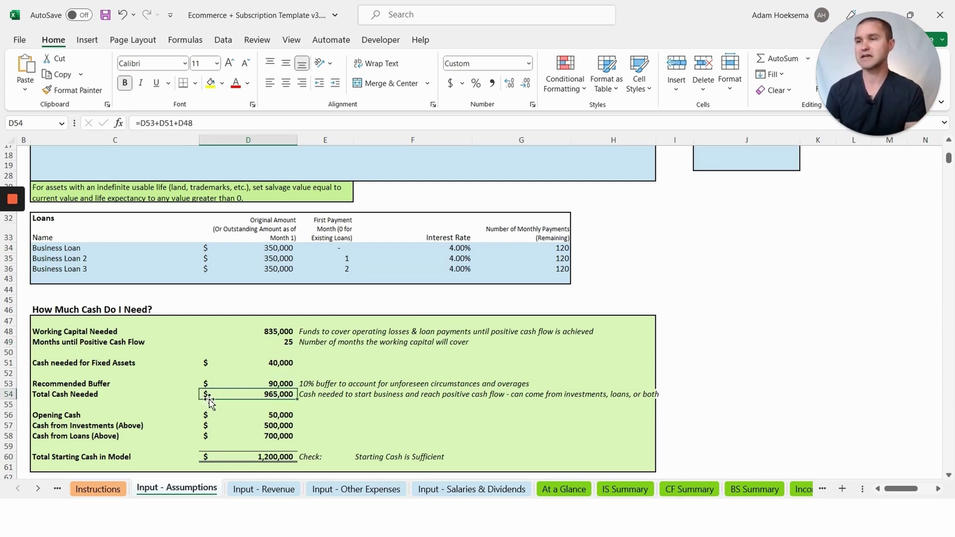
{"action": "scroll", "coordinate": [244, 404], "scroll_direction": "down", "scroll_amount": 2}
{"action": "left_click", "coordinate": [242, 390]}
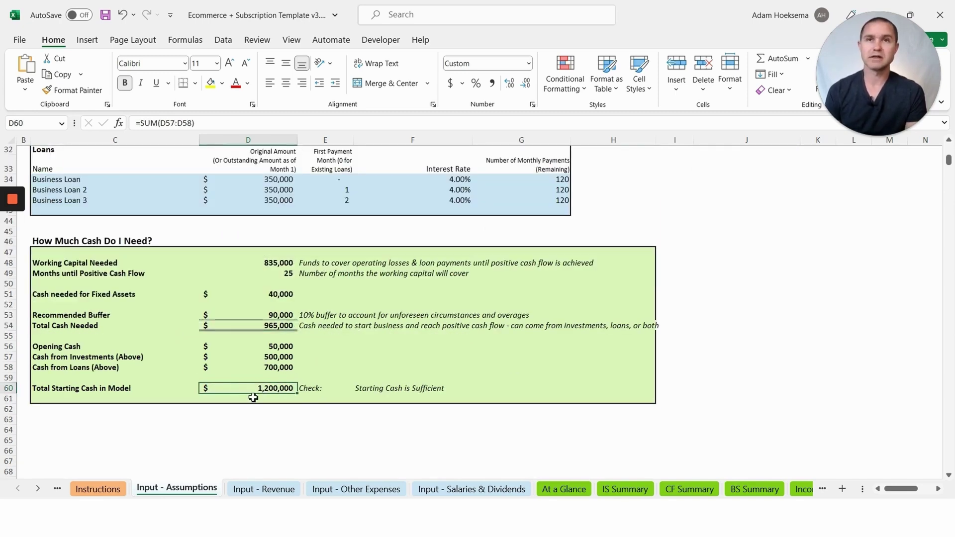
{"action": "left_click", "coordinate": [379, 388]}
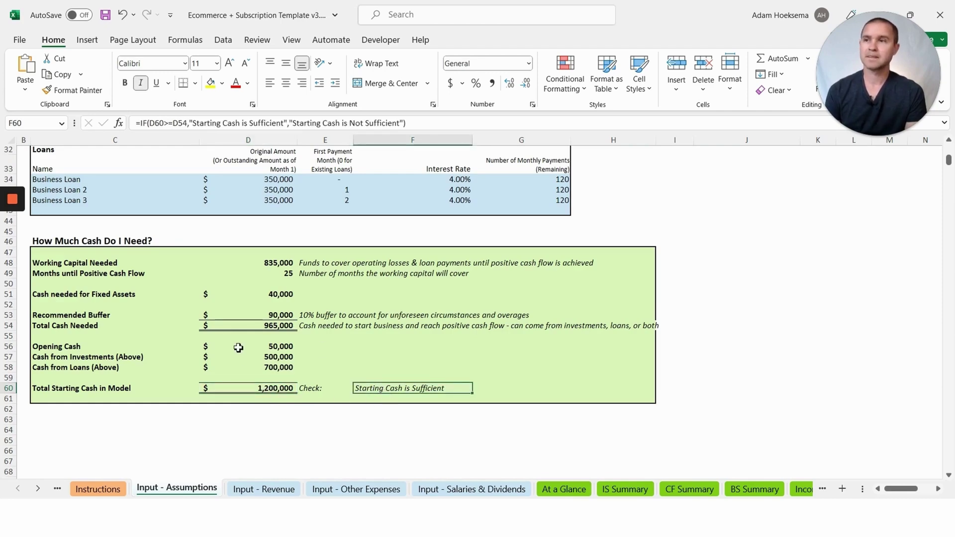
{"action": "scroll", "coordinate": [219, 297], "scroll_direction": "up", "scroll_amount": 1}
{"action": "scroll", "coordinate": [281, 347], "scroll_direction": "up", "scroll_amount": 6}
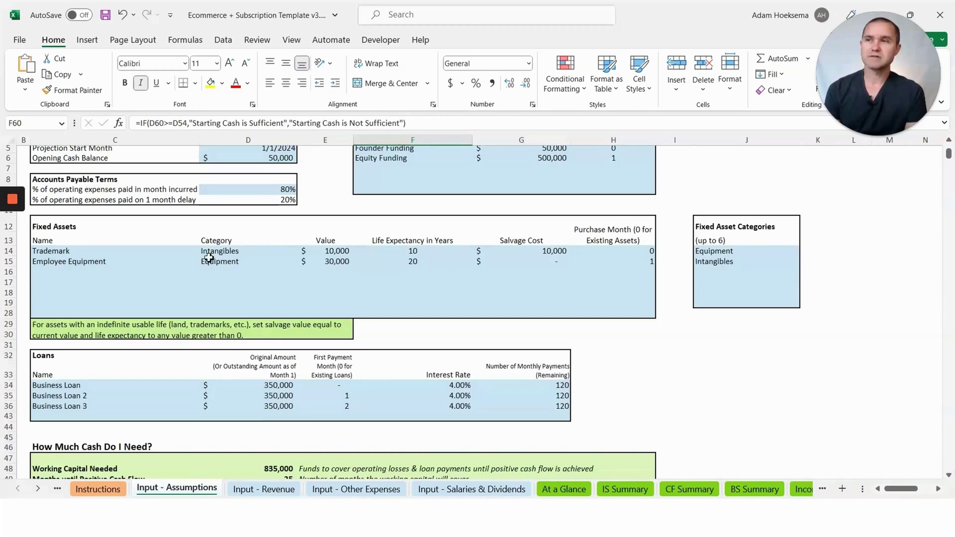
{"action": "scroll", "coordinate": [209, 257], "scroll_direction": "down", "scroll_amount": 5}
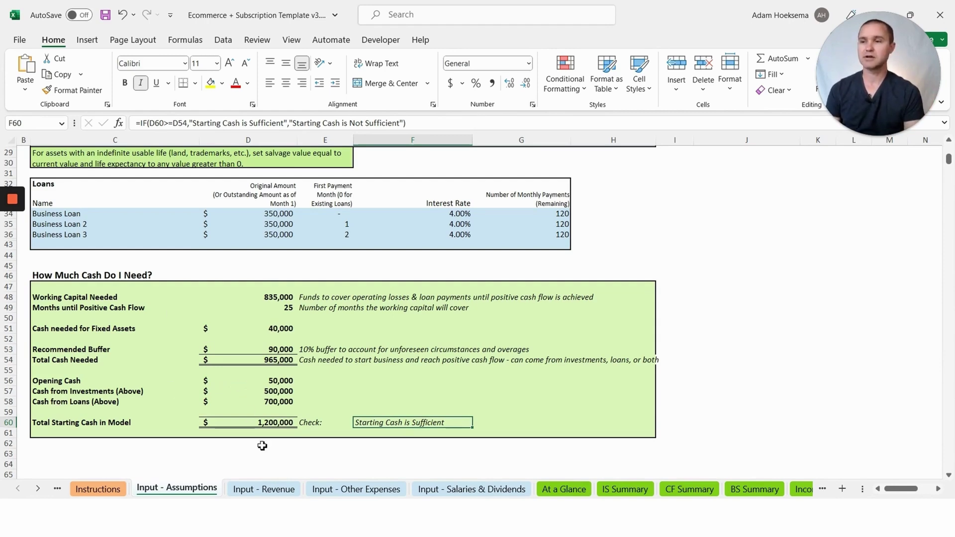
{"action": "left_click", "coordinate": [276, 491]}
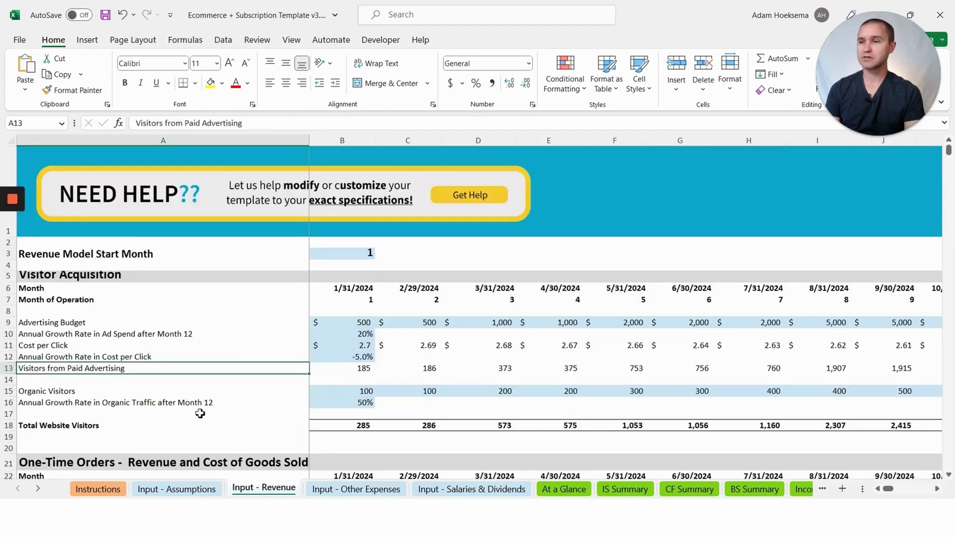
{"action": "scroll", "coordinate": [198, 410], "scroll_direction": "down", "scroll_amount": 3}
{"action": "scroll", "coordinate": [200, 403], "scroll_direction": "up", "scroll_amount": 1}
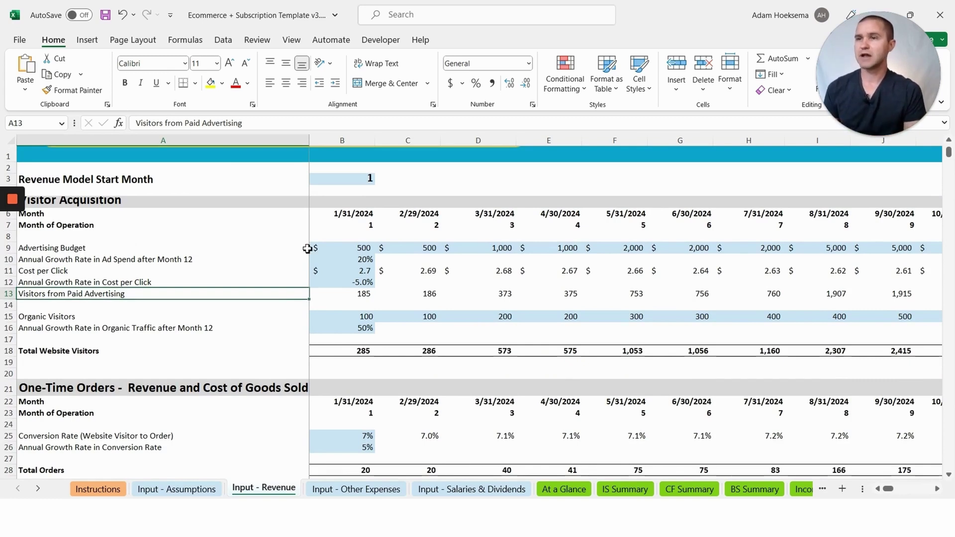
{"action": "left_click", "coordinate": [326, 248]}
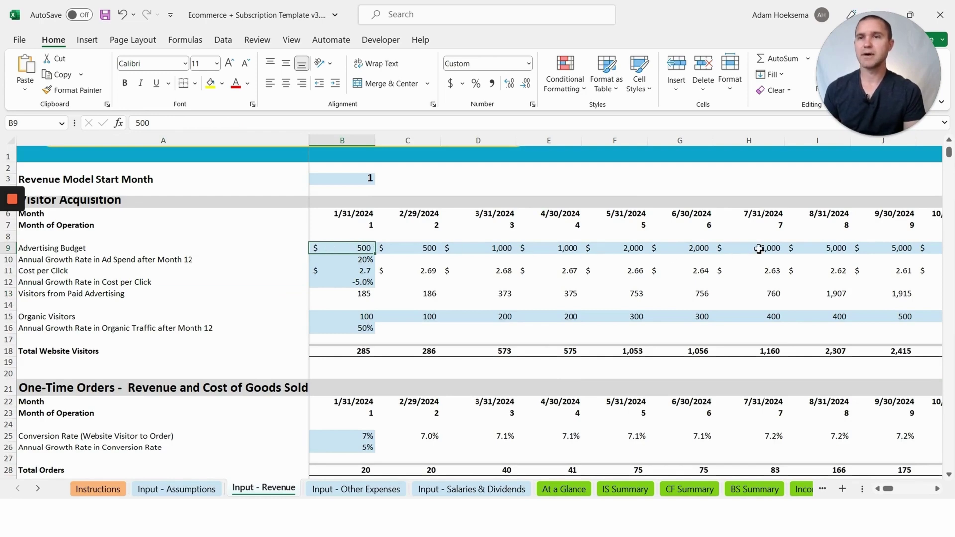
{"action": "left_click", "coordinate": [351, 270]}
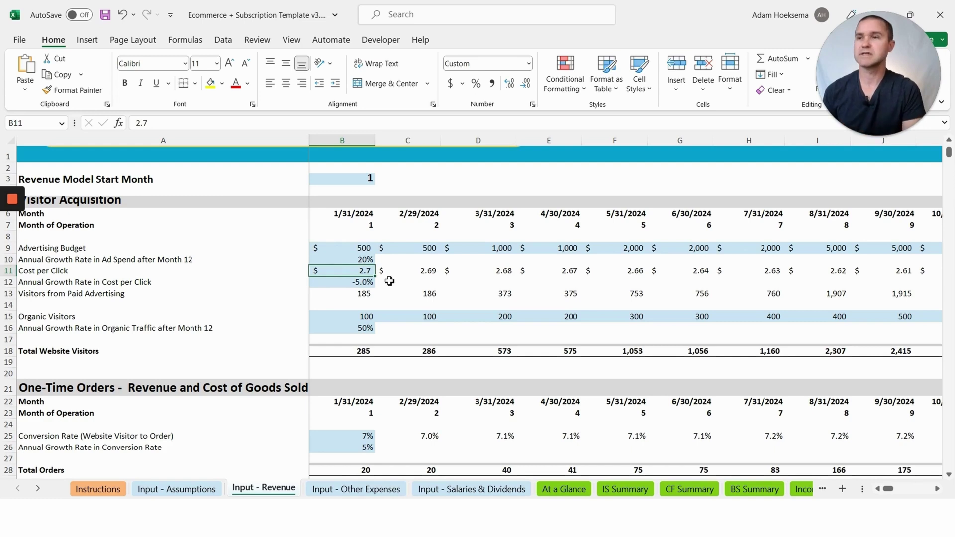
{"action": "left_click", "coordinate": [348, 294]}
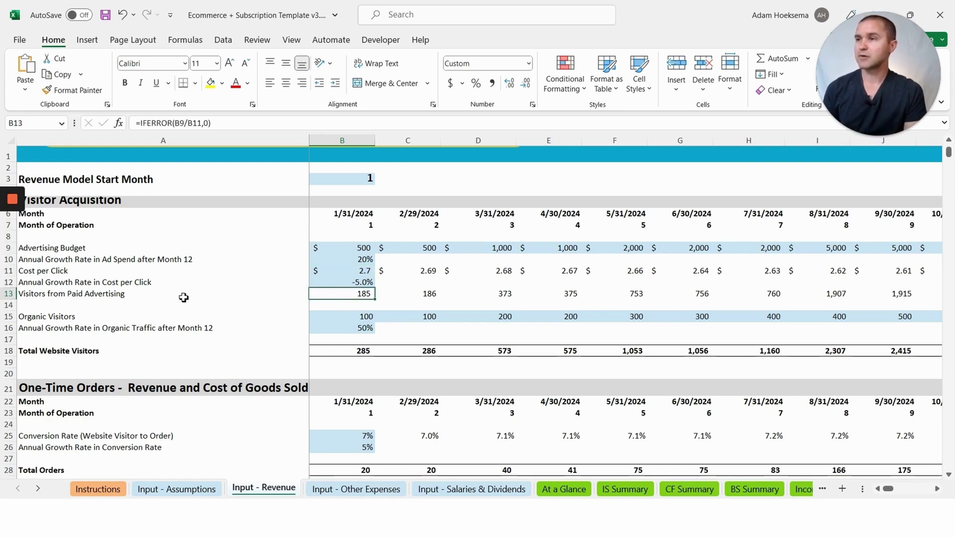
{"action": "left_click", "coordinate": [368, 318]}
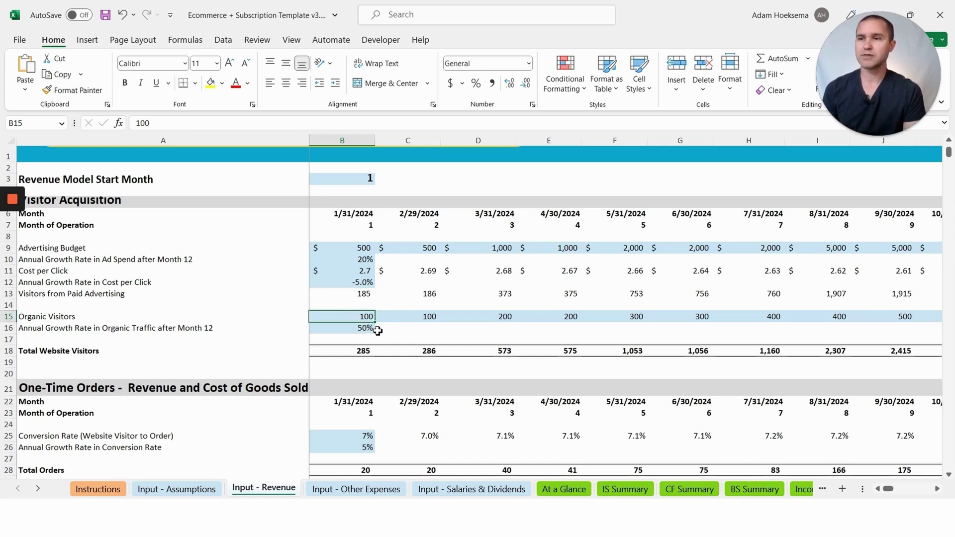
{"action": "left_click", "coordinate": [353, 350]}
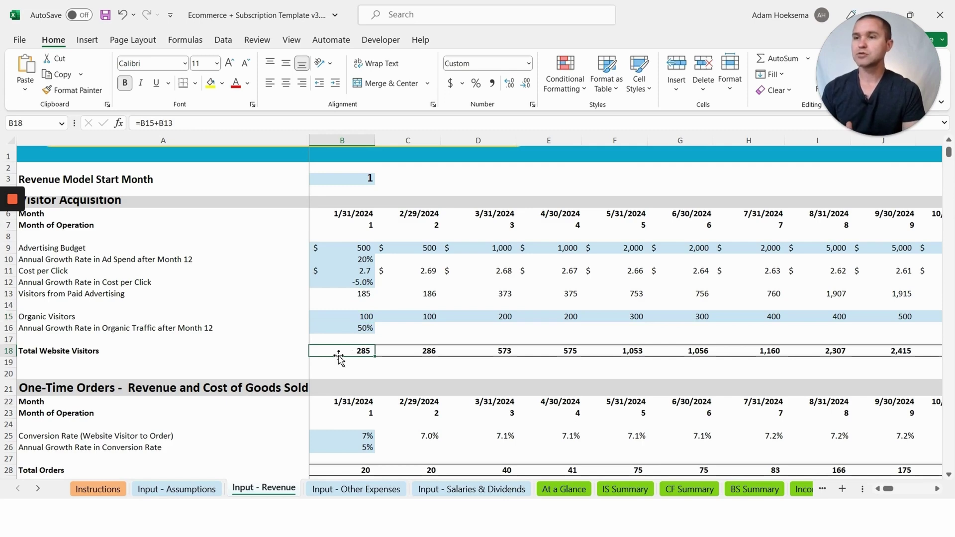
{"action": "scroll", "coordinate": [375, 354], "scroll_direction": "down", "scroll_amount": 2}
{"action": "scroll", "coordinate": [375, 355], "scroll_direction": "down", "scroll_amount": 4}
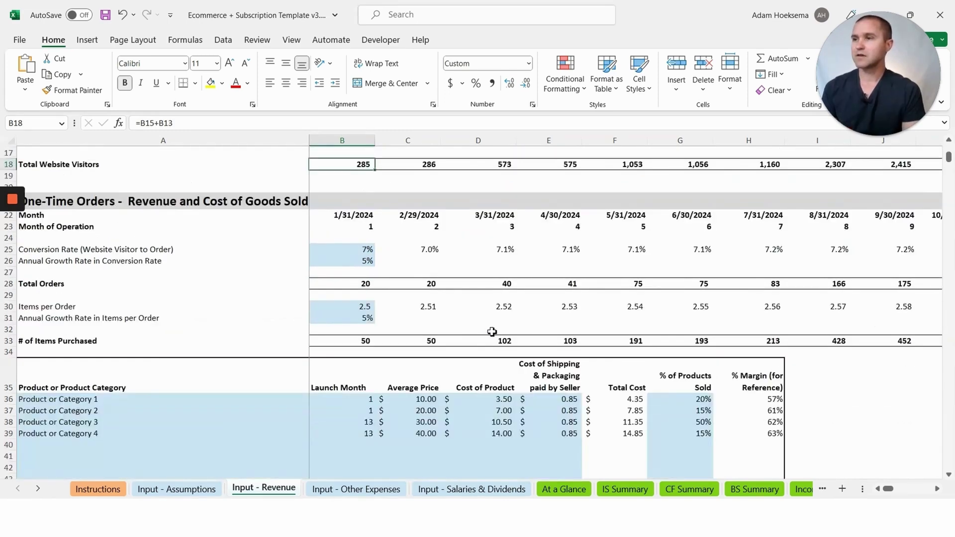
{"action": "left_click", "coordinate": [339, 247]}
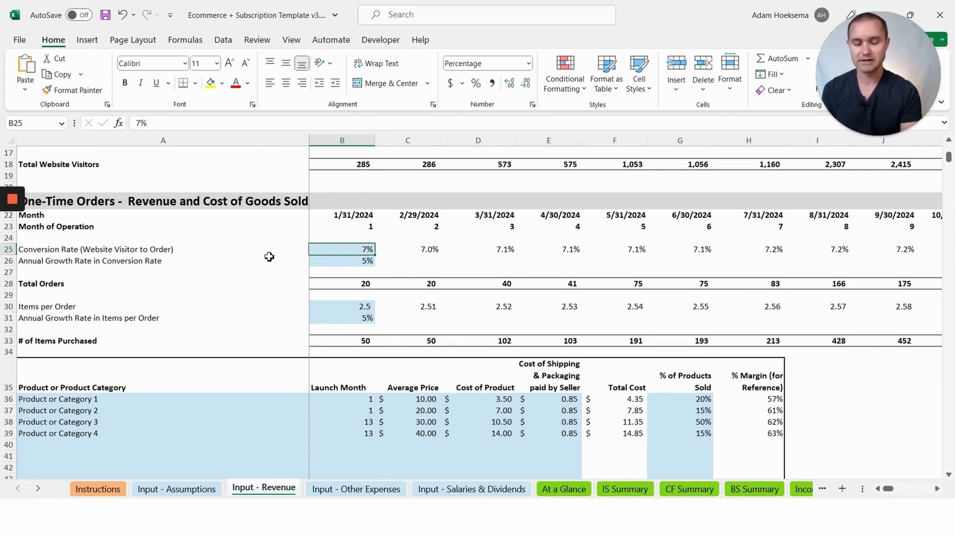
Set conversion rate to 3% and items per order to 1.5, then check At a Glance
{"action": "type", "text": "3"}
{"action": "key", "text": "Return"}
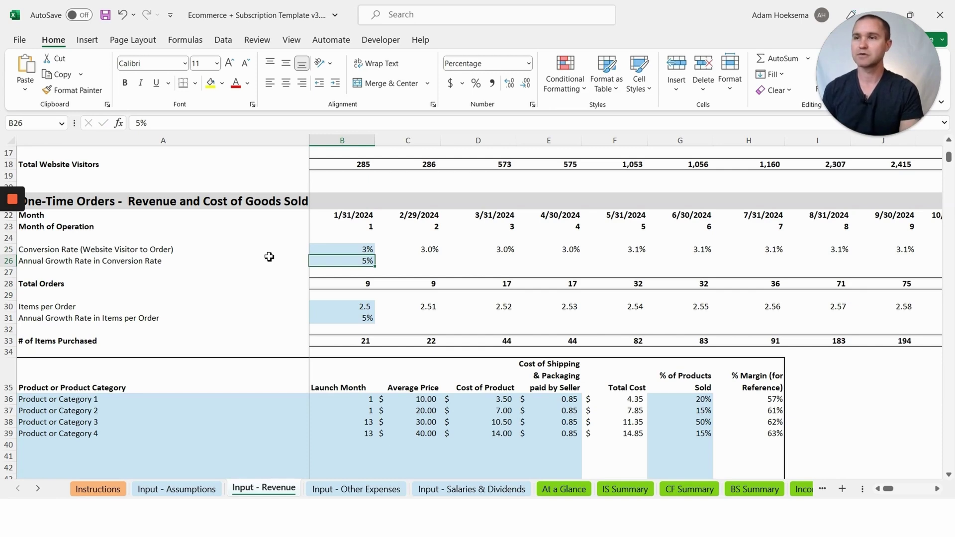
{"action": "key", "text": "Down"}
{"action": "key", "text": "Down"}
{"action": "key", "text": "Down"}
{"action": "key", "text": "Down"}
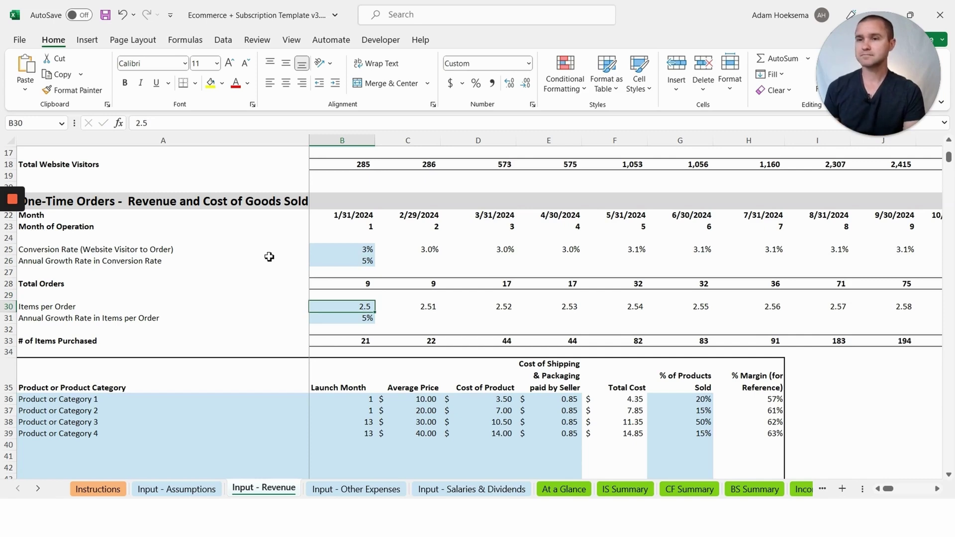
{"action": "type", "text": "1.5"}
{"action": "key", "text": "Return"}
{"action": "key", "text": "Down"}
{"action": "key", "text": "Down"}
{"action": "key", "text": "Down"}
{"action": "key", "text": "Down"}
{"action": "key", "text": "Down"}
{"action": "key", "text": "Down"}
{"action": "key", "text": "Right"}
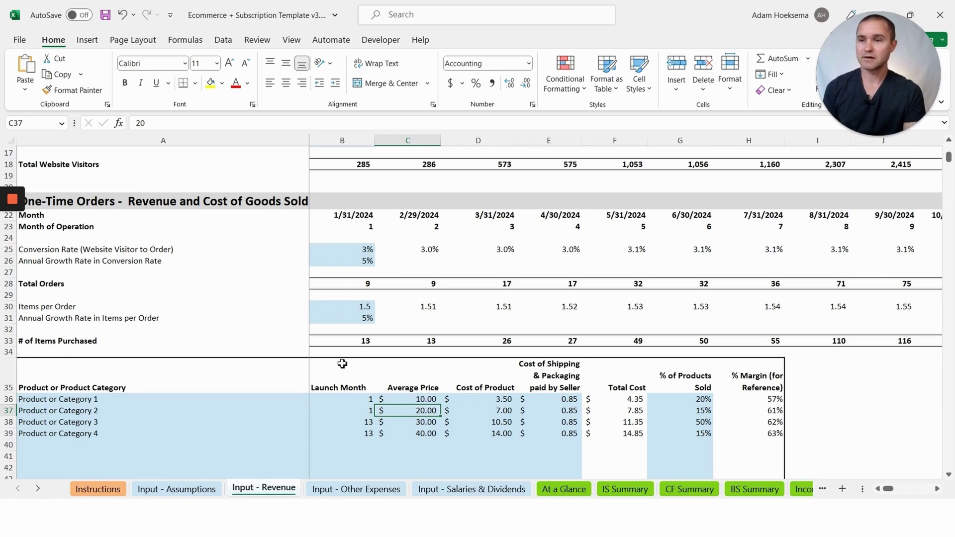
{"action": "left_click", "coordinate": [568, 491]}
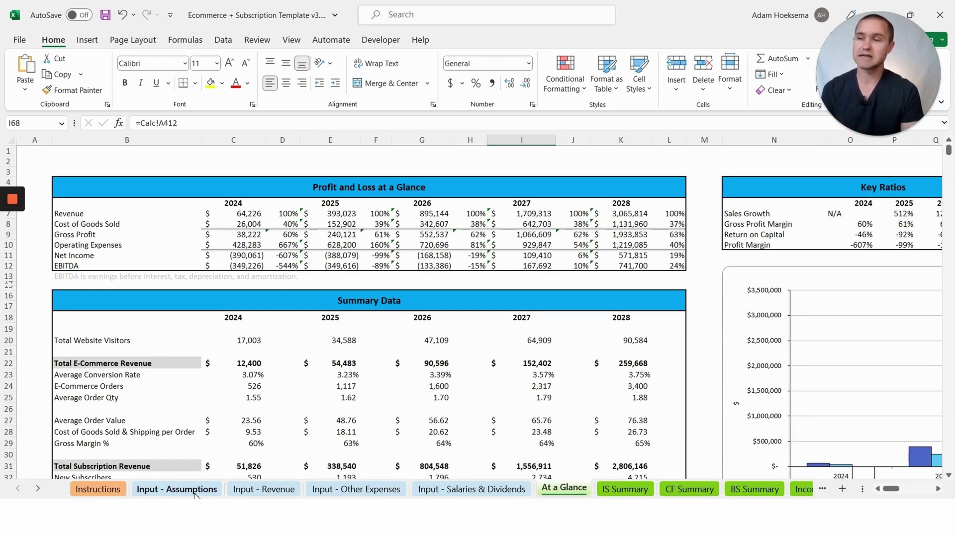
On Input - Revenue, inspect the product launch month, cost, shipping and share-of-sales inputs
{"action": "left_click", "coordinate": [273, 495]}
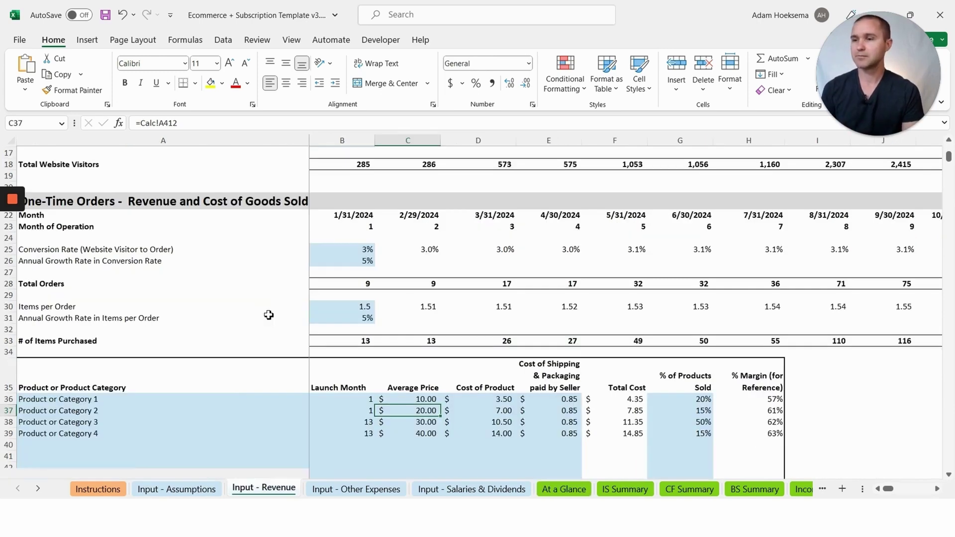
{"action": "scroll", "coordinate": [292, 329], "scroll_direction": "down", "scroll_amount": 1}
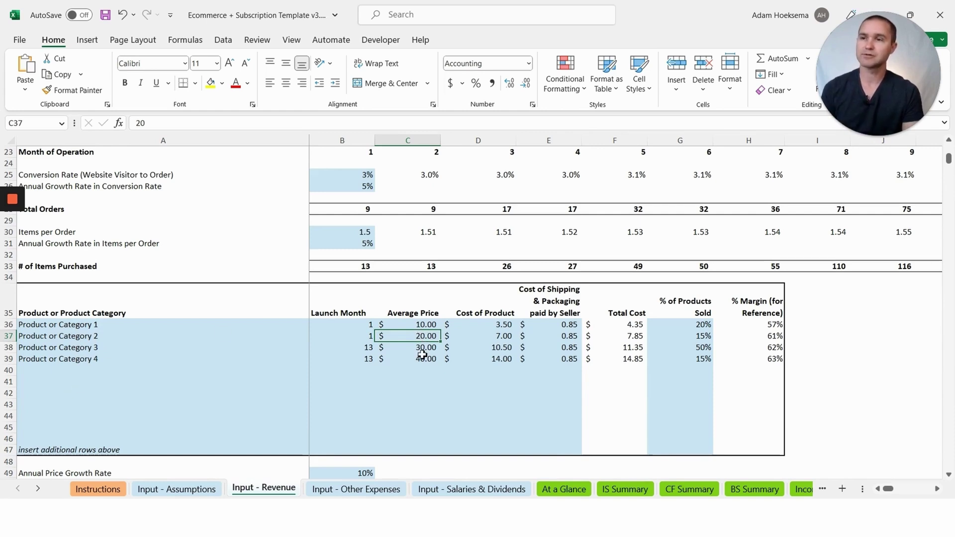
{"action": "left_click", "coordinate": [366, 348]}
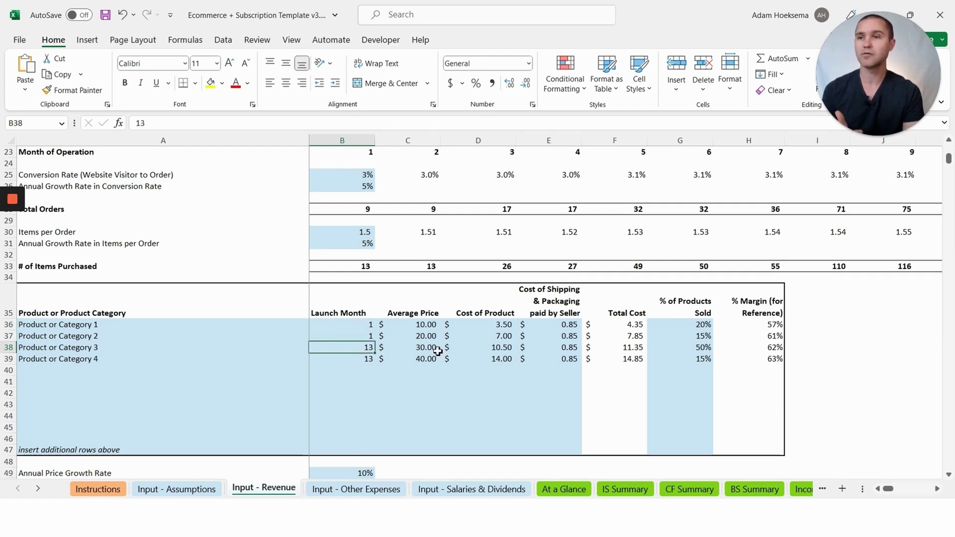
{"action": "left_click", "coordinate": [492, 325]}
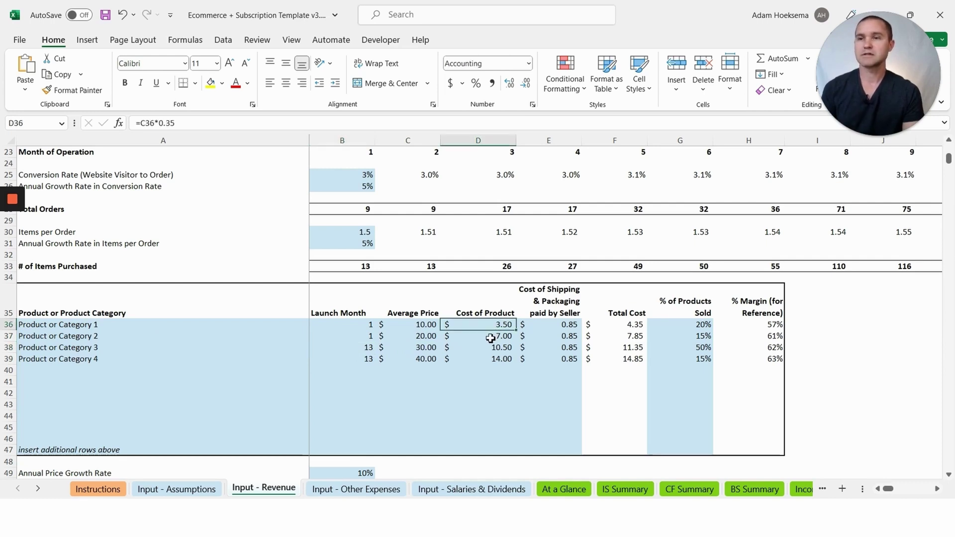
{"action": "left_click", "coordinate": [568, 326]}
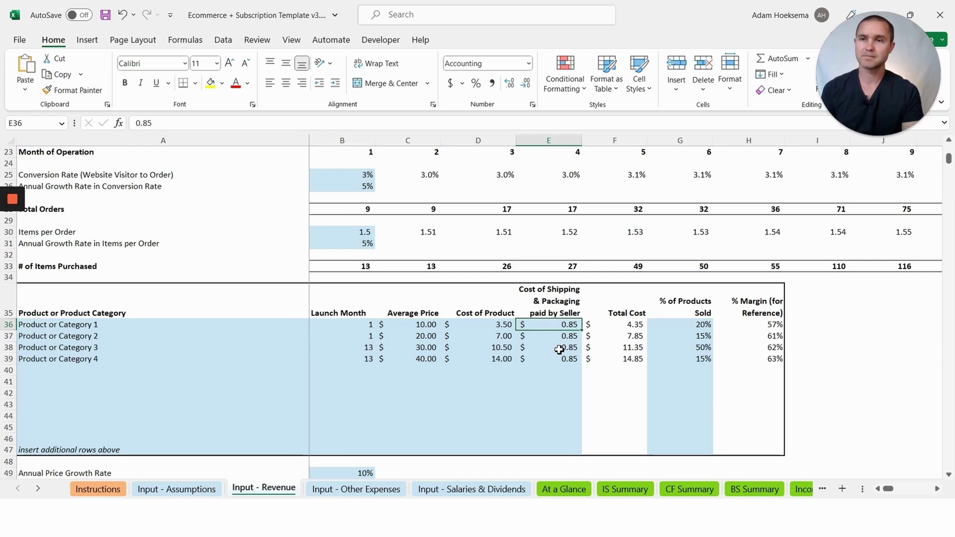
{"action": "left_click", "coordinate": [697, 326]}
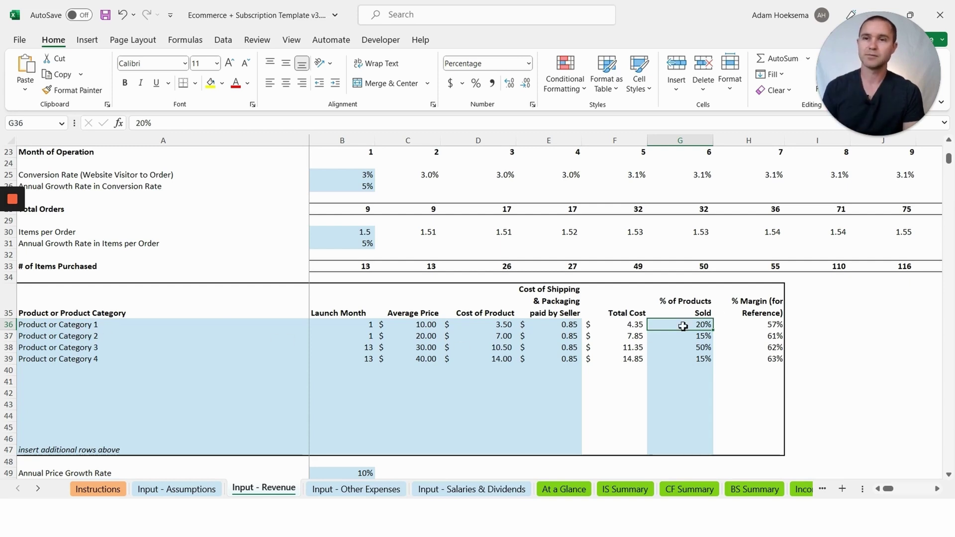
{"action": "left_click_drag", "start_coordinate": [683, 326], "coordinate": [685, 364]}
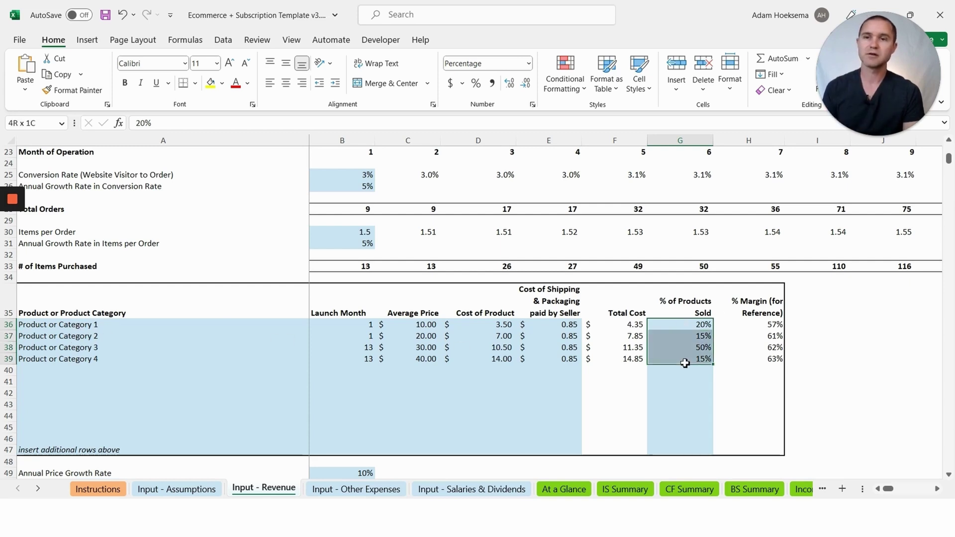
{"action": "left_click", "coordinate": [695, 393]}
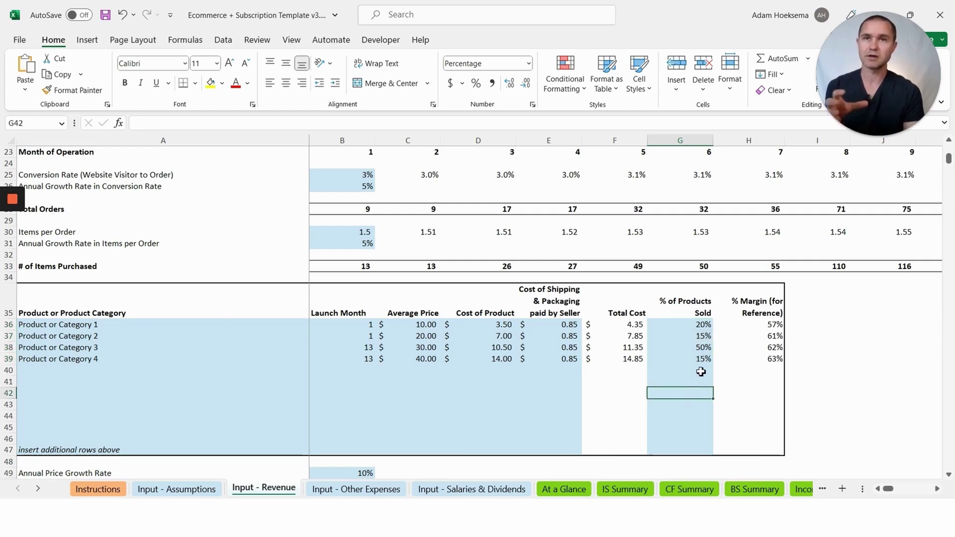
{"action": "scroll", "coordinate": [401, 334], "scroll_direction": "down", "scroll_amount": 4}
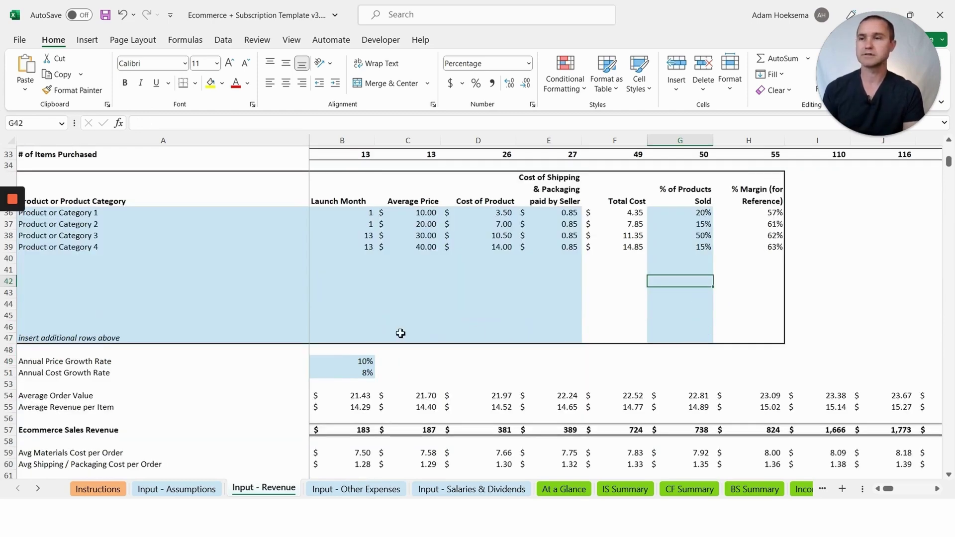
Set the Annual Price Growth Rate to 5% and Annual Cost Growth Rate to 3%
{"action": "left_click", "coordinate": [350, 324]}
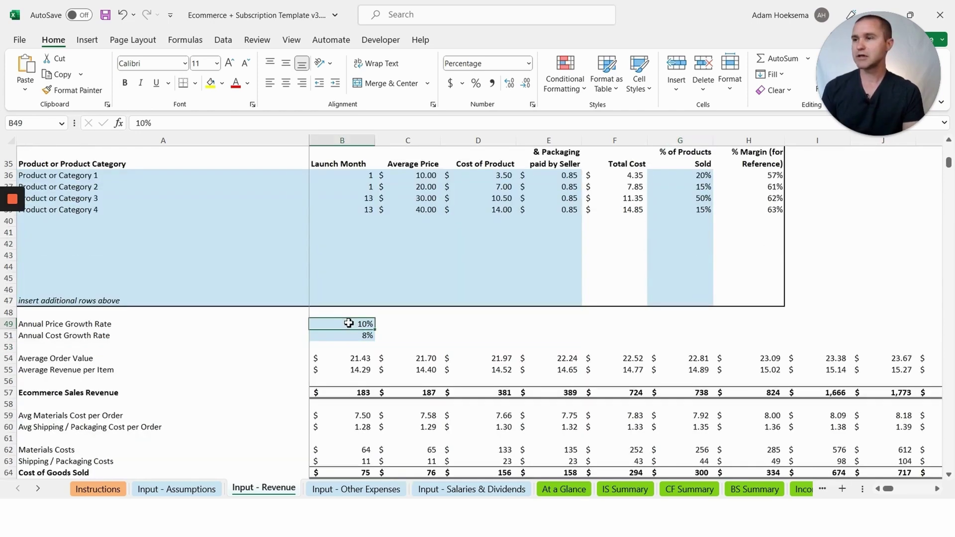
{"action": "left_click", "coordinate": [103, 336]}
{"action": "left_click", "coordinate": [347, 340]}
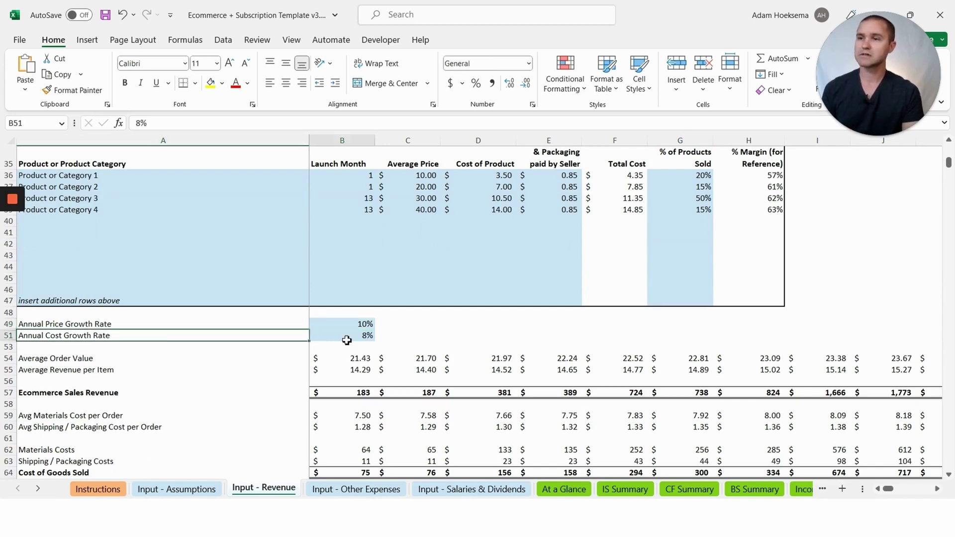
{"action": "key", "text": "Return"}
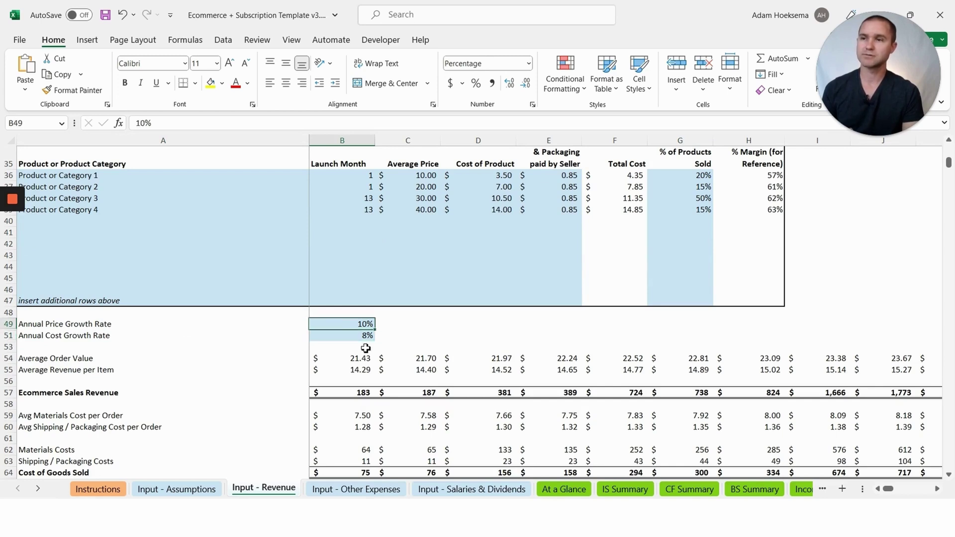
{"action": "type", "text": "5"}
{"action": "key", "text": "Return"}
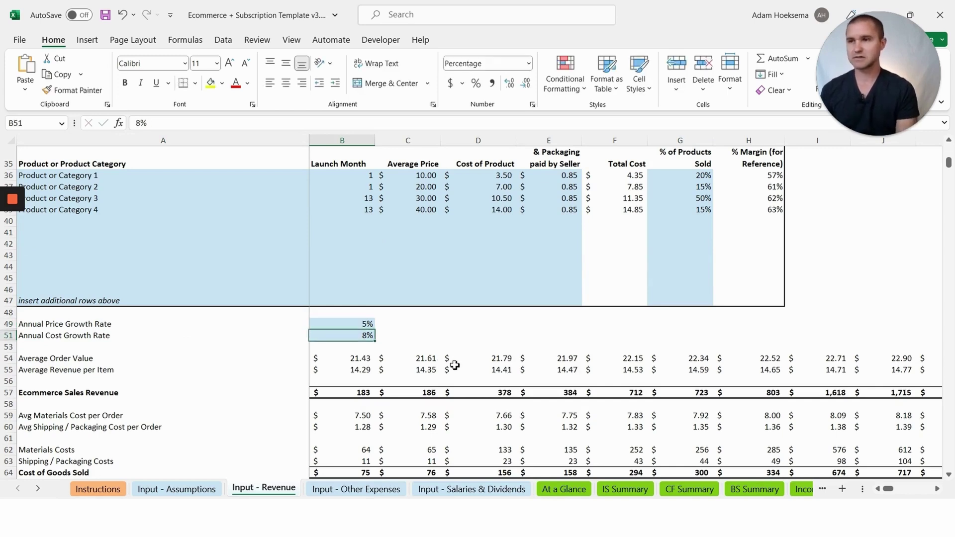
{"action": "type", "text": "3"}
{"action": "left_click", "coordinate": [433, 346]}
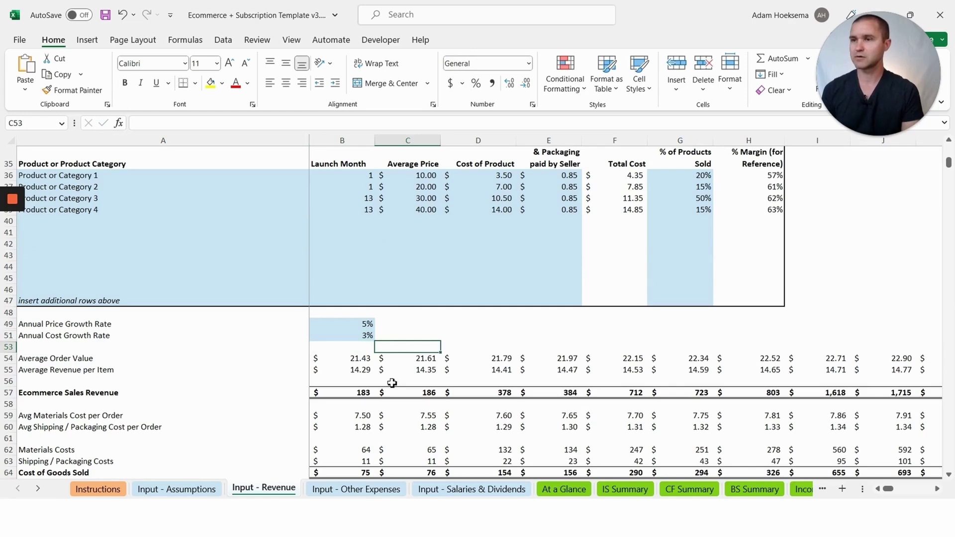
Scroll to the subscription section and inspect the 20% Annual Churn Rate and subscriber packages
{"action": "scroll", "coordinate": [398, 378], "scroll_direction": "down", "scroll_amount": 3}
{"action": "scroll", "coordinate": [406, 372], "scroll_direction": "down", "scroll_amount": 1}
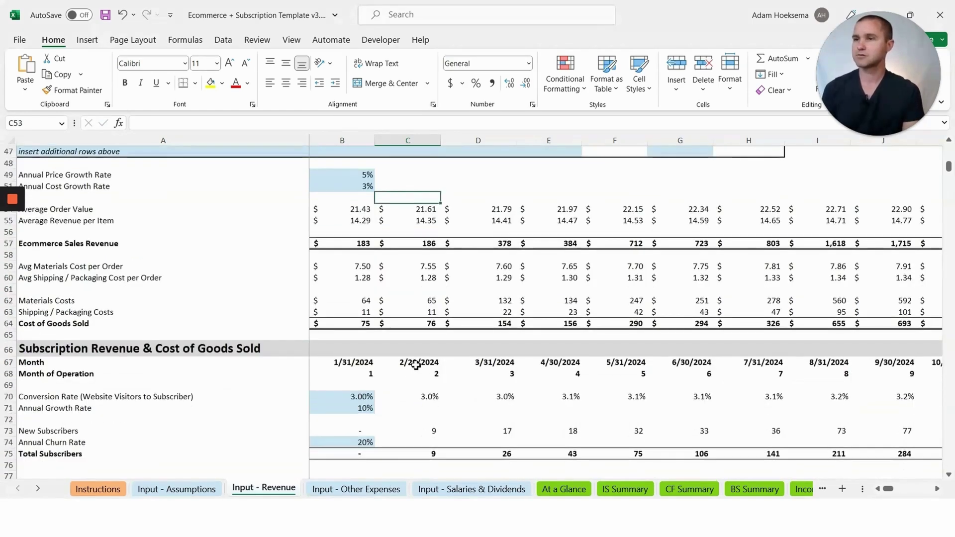
{"action": "scroll", "coordinate": [416, 366], "scroll_direction": "down", "scroll_amount": 3}
{"action": "scroll", "coordinate": [416, 365], "scroll_direction": "down", "scroll_amount": 2}
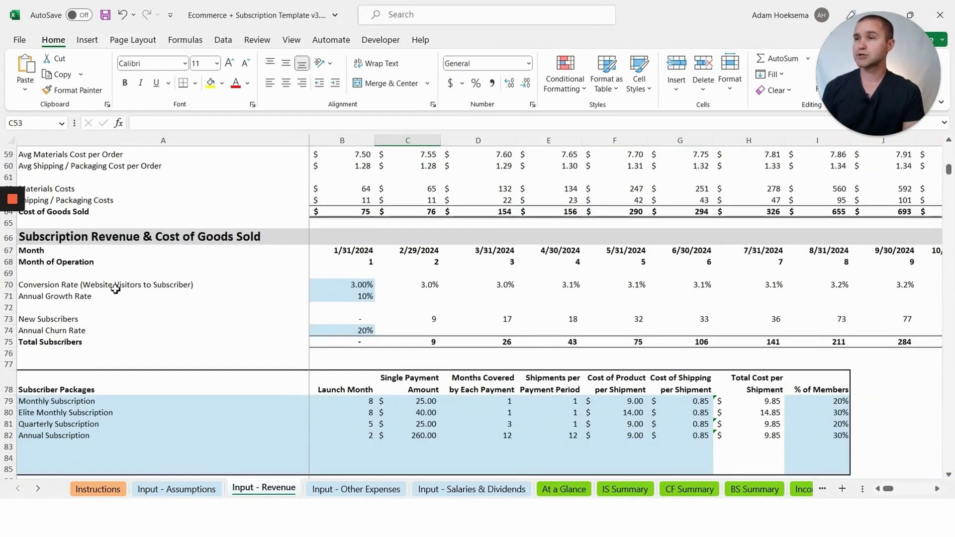
{"action": "scroll", "coordinate": [307, 298], "scroll_direction": "up", "scroll_amount": 13}
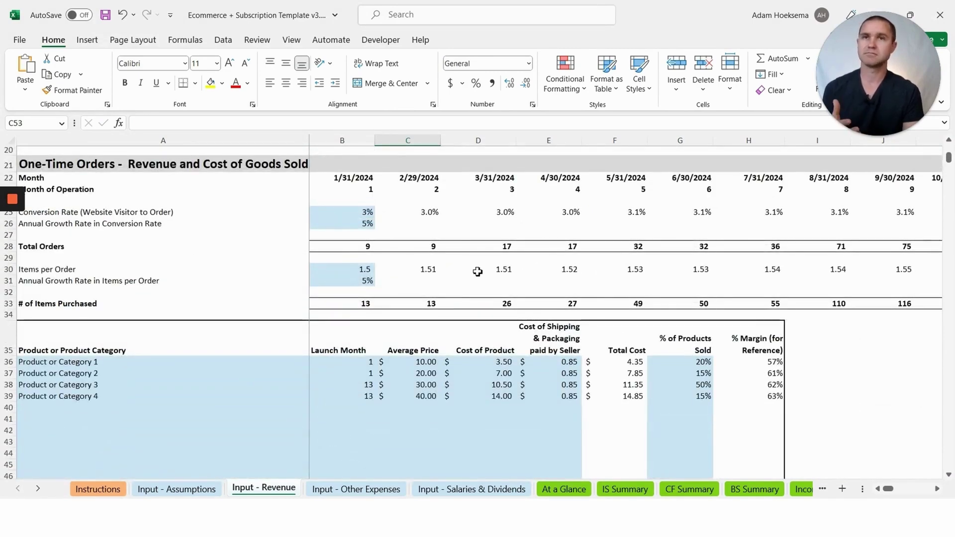
{"action": "scroll", "coordinate": [478, 271], "scroll_direction": "down", "scroll_amount": 12}
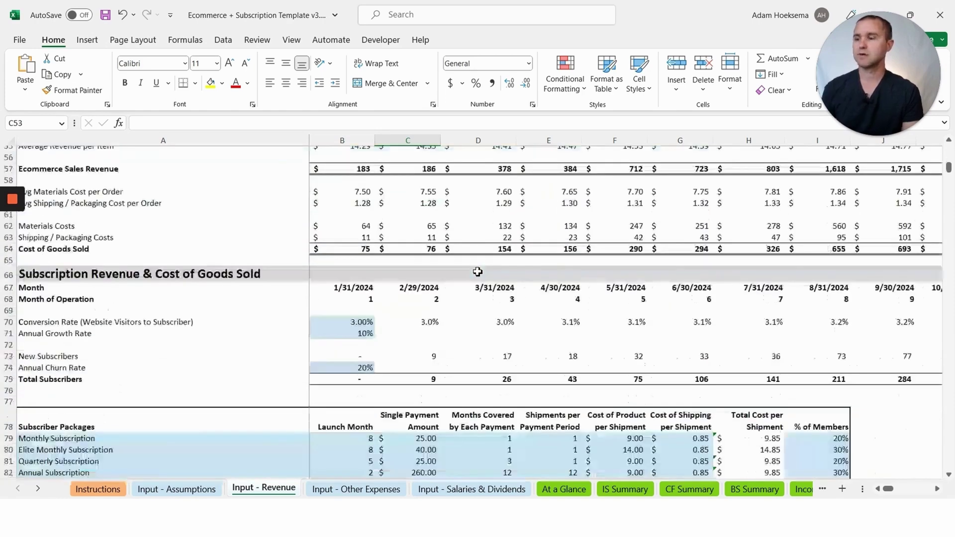
{"action": "scroll", "coordinate": [144, 276], "scroll_direction": "down", "scroll_amount": 1}
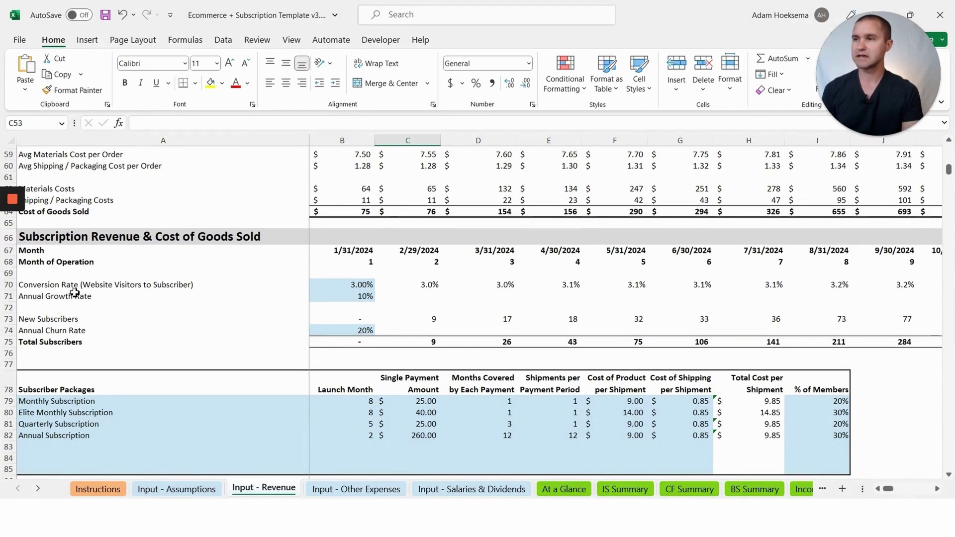
{"action": "scroll", "coordinate": [288, 290], "scroll_direction": "down", "scroll_amount": 1}
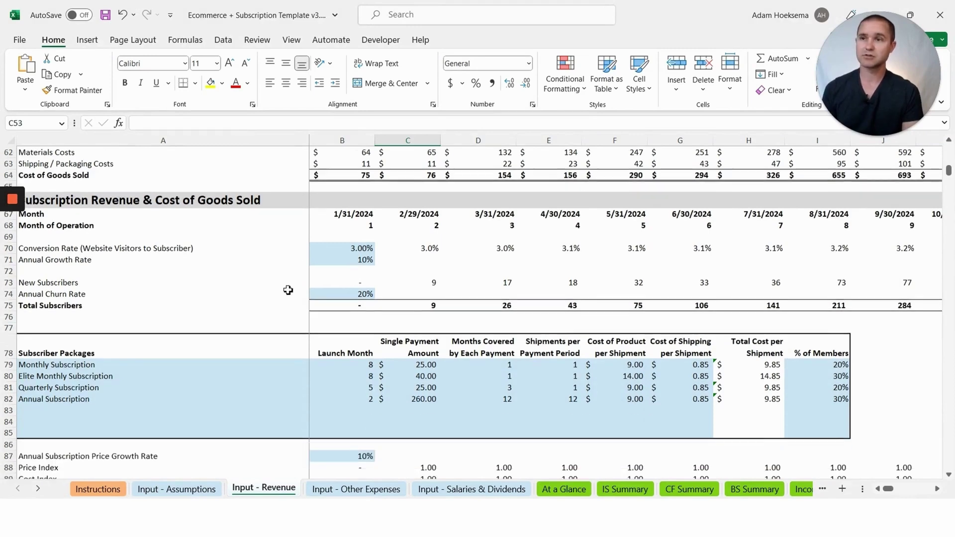
{"action": "left_click", "coordinate": [345, 293]}
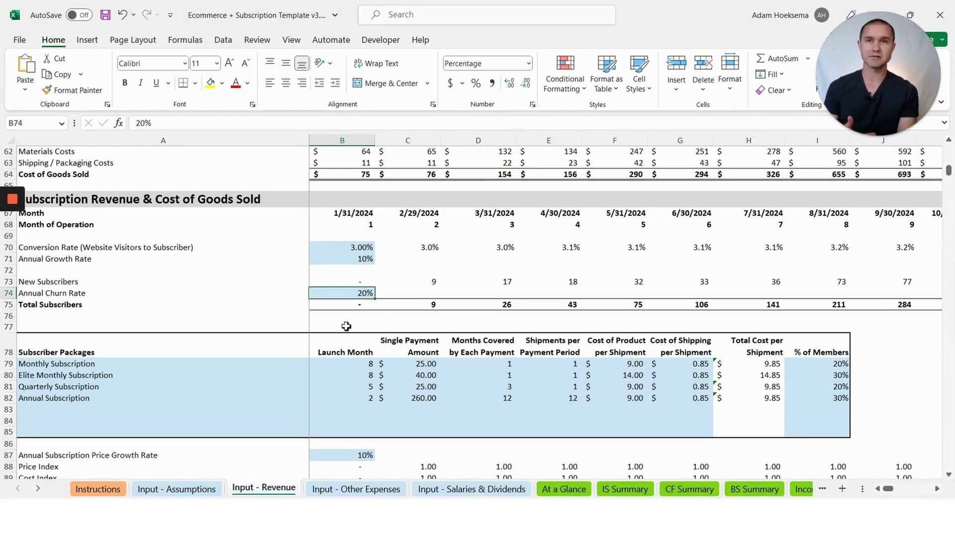
{"action": "scroll", "coordinate": [387, 319], "scroll_direction": "down", "scroll_amount": 1}
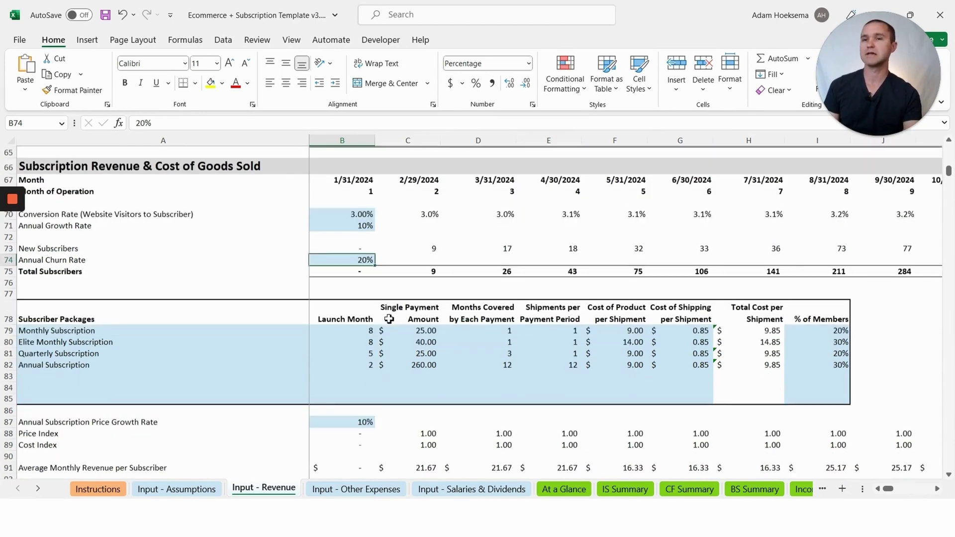
{"action": "scroll", "coordinate": [396, 314], "scroll_direction": "down", "scroll_amount": 1}
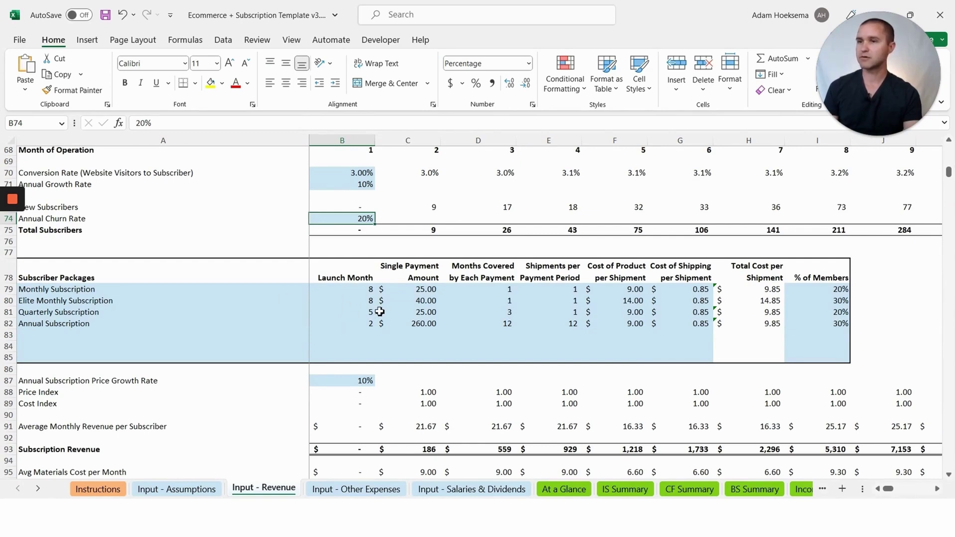
{"action": "left_click", "coordinate": [408, 289]}
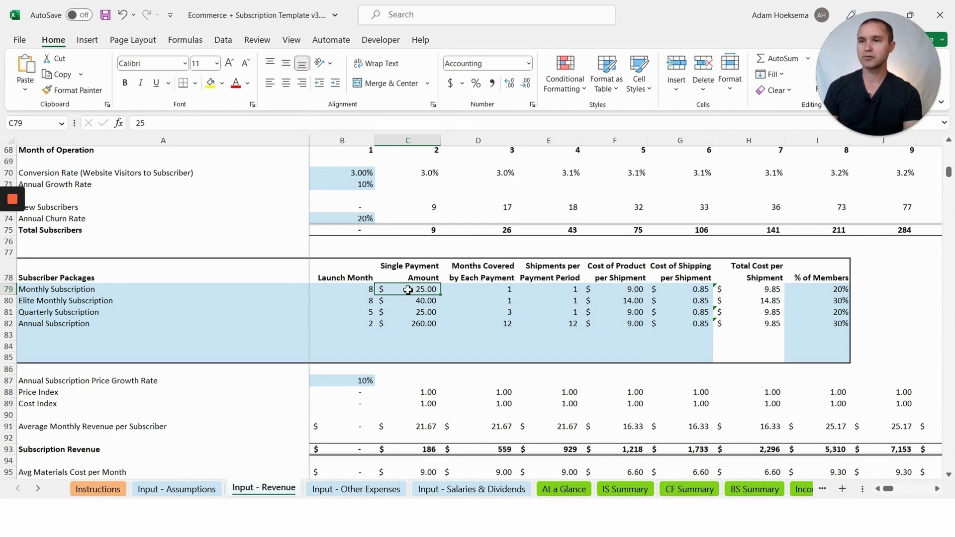
{"action": "left_click", "coordinate": [470, 293]}
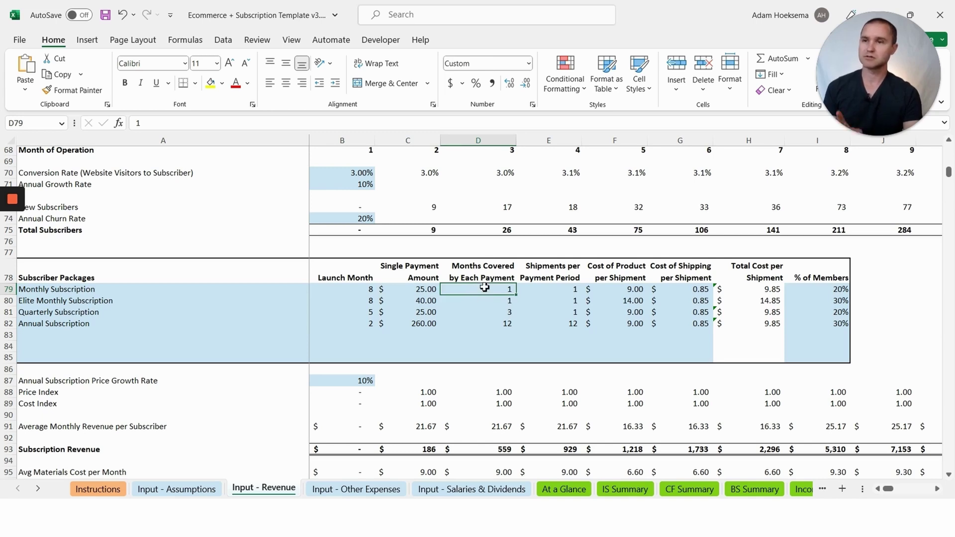
{"action": "left_click", "coordinate": [573, 293]}
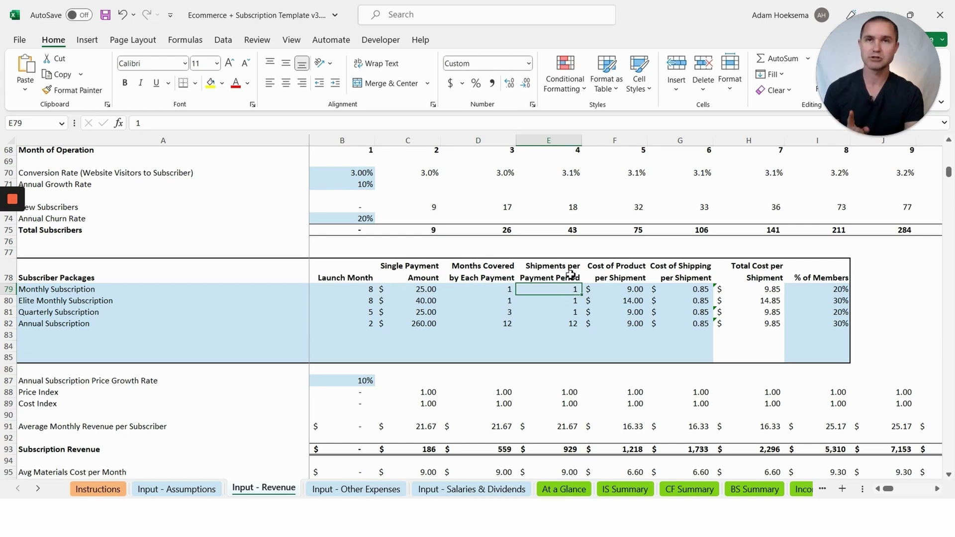
{"action": "left_click", "coordinate": [614, 289]}
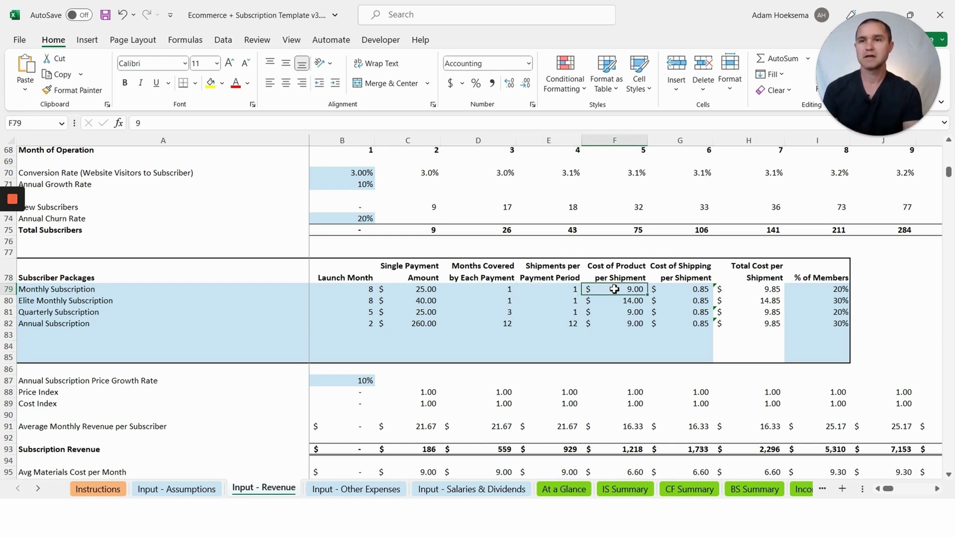
{"action": "left_click", "coordinate": [698, 292]}
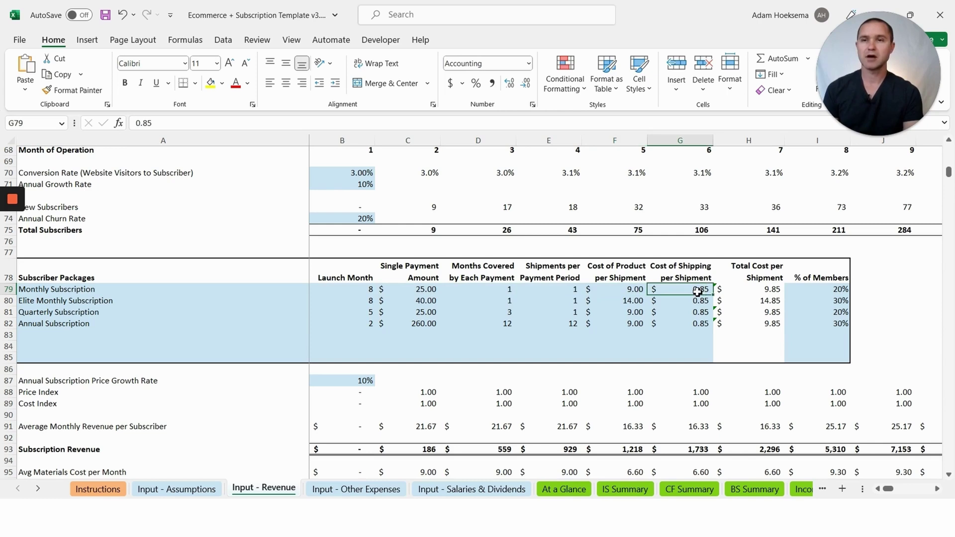
{"action": "left_click", "coordinate": [358, 324]}
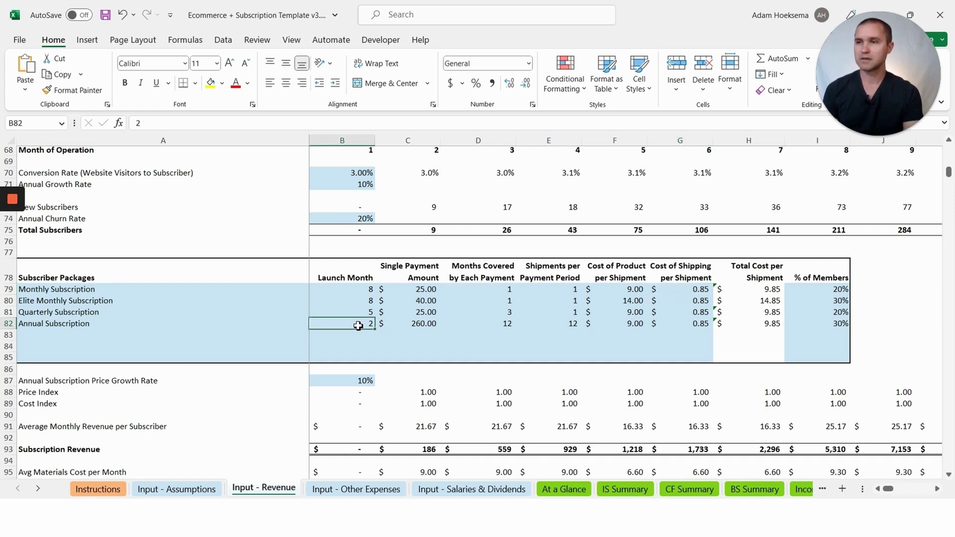
{"action": "left_click", "coordinate": [420, 325]}
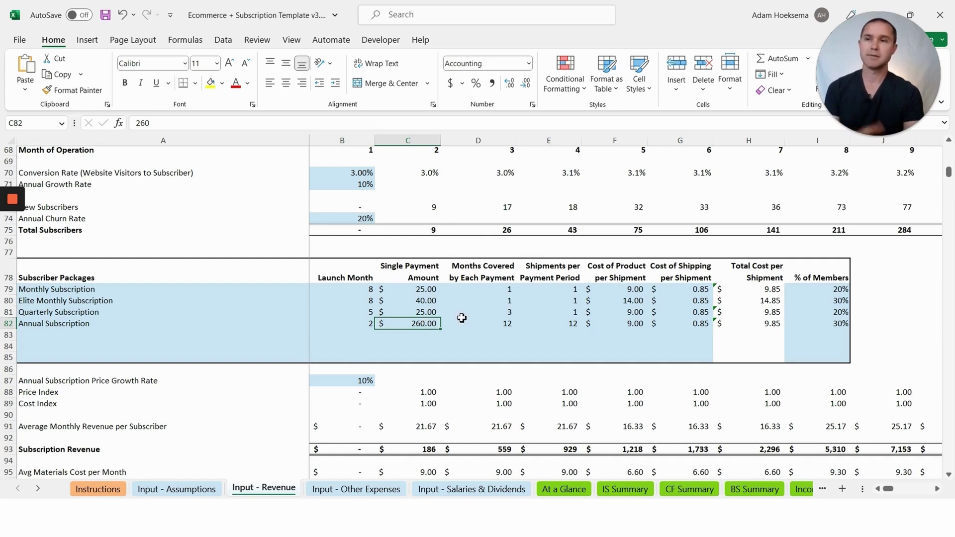
{"action": "left_click", "coordinate": [500, 322]}
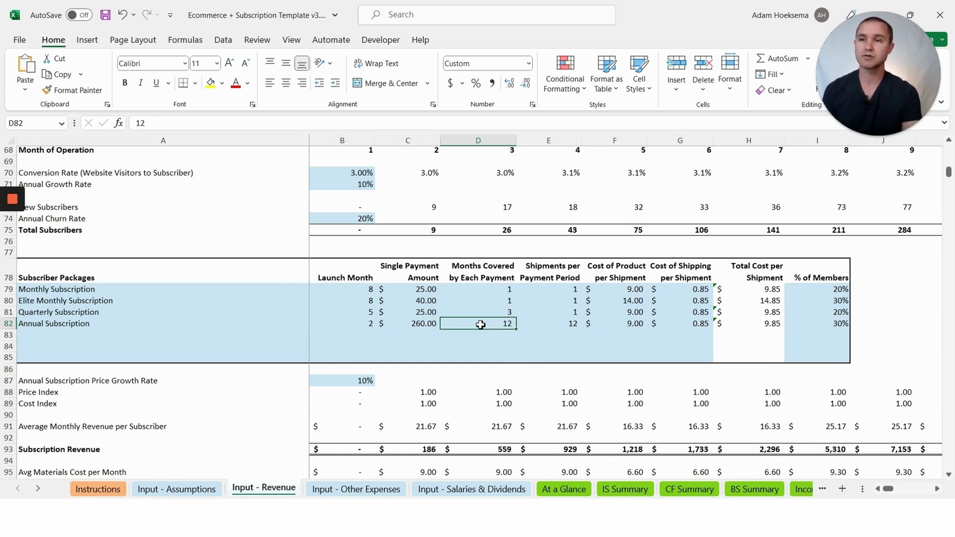
{"action": "left_click", "coordinate": [573, 325]}
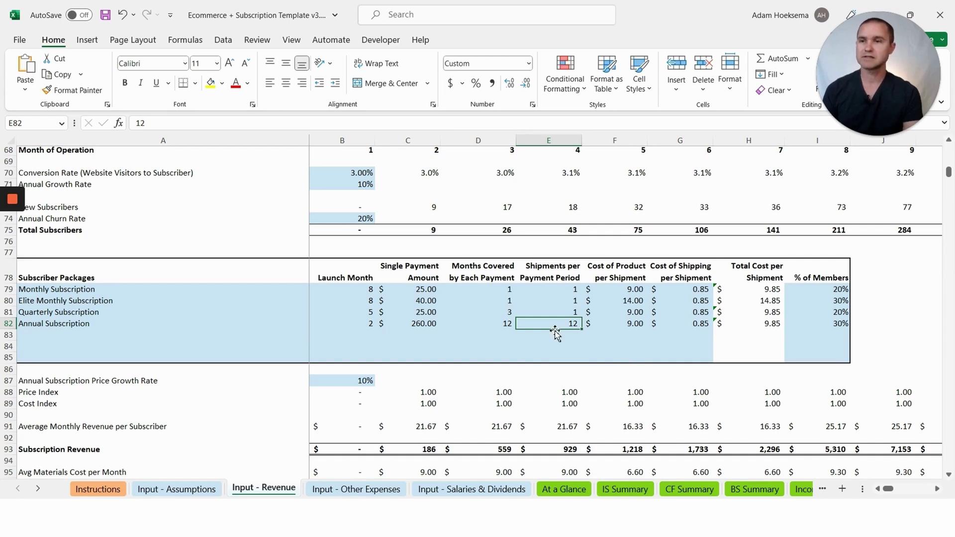
{"action": "left_click", "coordinate": [491, 316]}
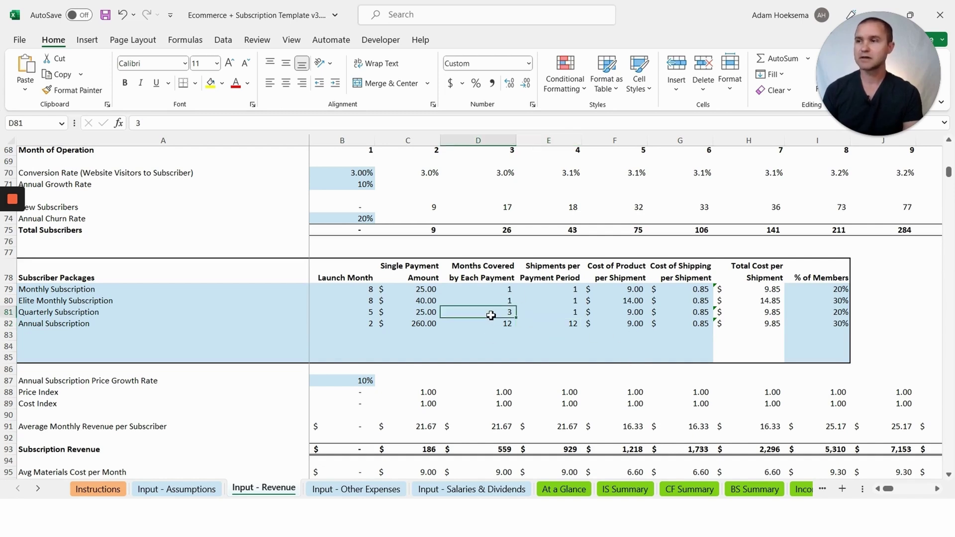
{"action": "left_click", "coordinate": [565, 316]}
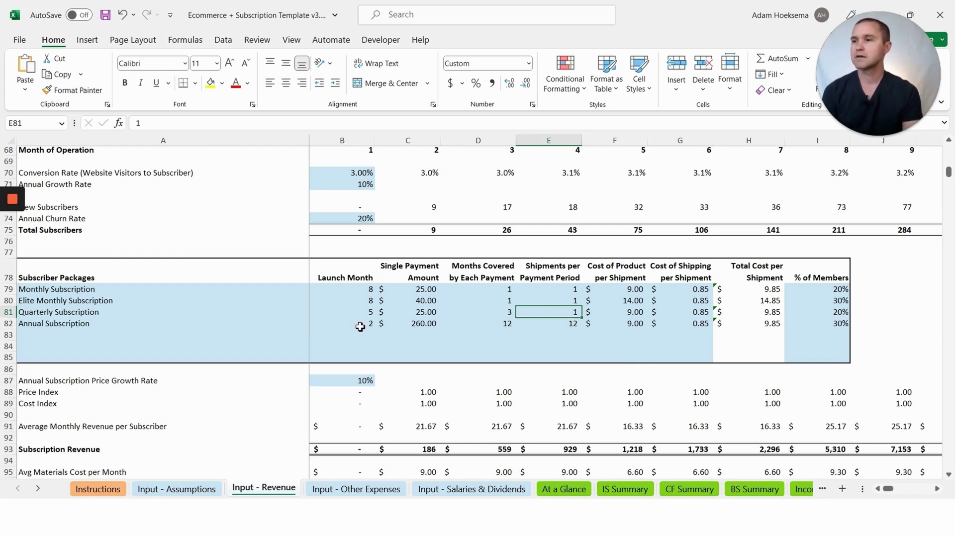
{"action": "scroll", "coordinate": [361, 327], "scroll_direction": "down", "scroll_amount": 2}
{"action": "left_click", "coordinate": [356, 306]}
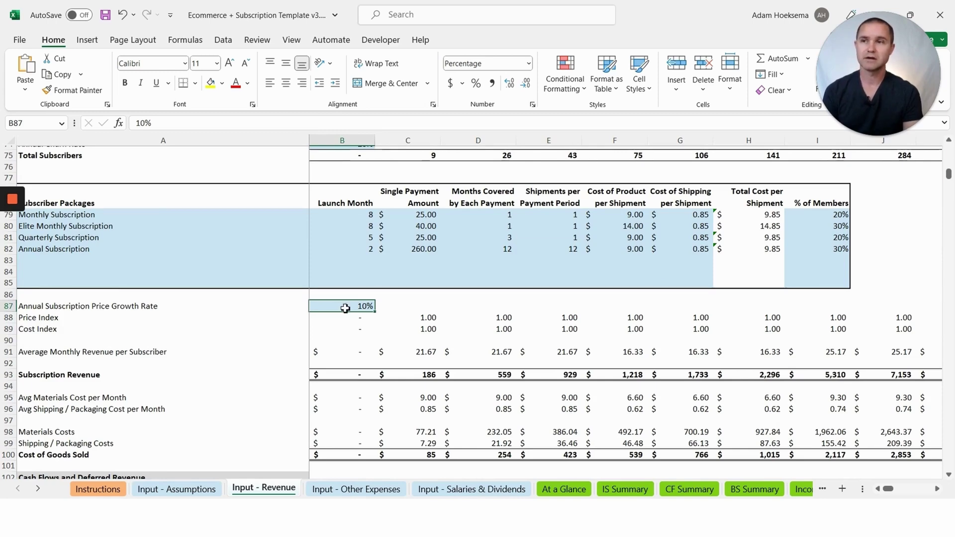
{"action": "scroll", "coordinate": [345, 309], "scroll_direction": "down", "scroll_amount": 1}
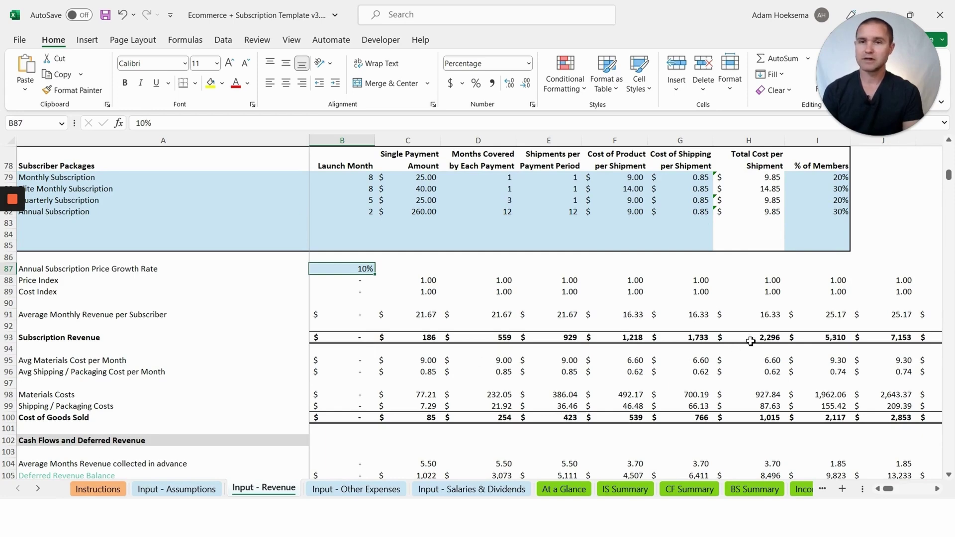
{"action": "scroll", "coordinate": [748, 340], "scroll_direction": "down", "scroll_amount": 3}
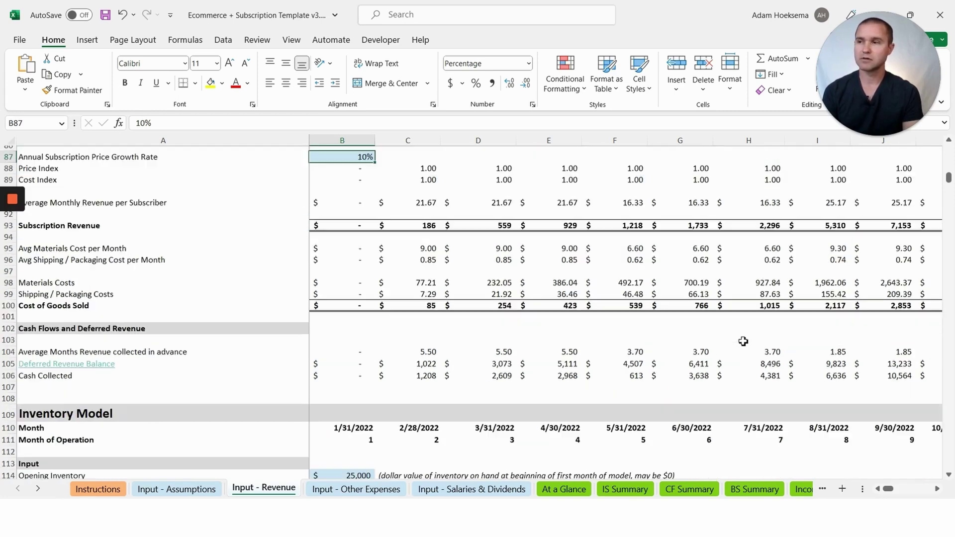
{"action": "scroll", "coordinate": [648, 316], "scroll_direction": "down", "scroll_amount": 2}
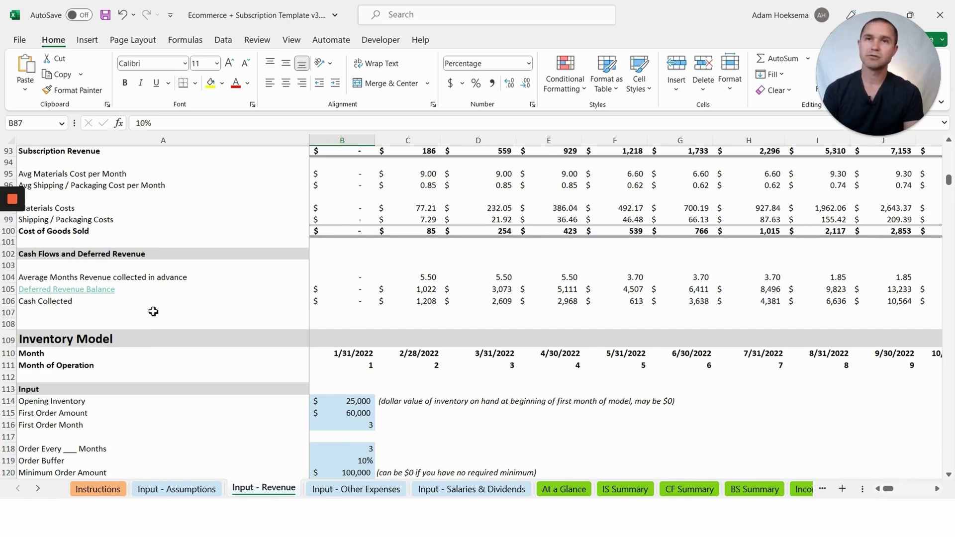
{"action": "scroll", "coordinate": [226, 312], "scroll_direction": "up", "scroll_amount": 4}
{"action": "scroll", "coordinate": [226, 313], "scroll_direction": "up", "scroll_amount": 2}
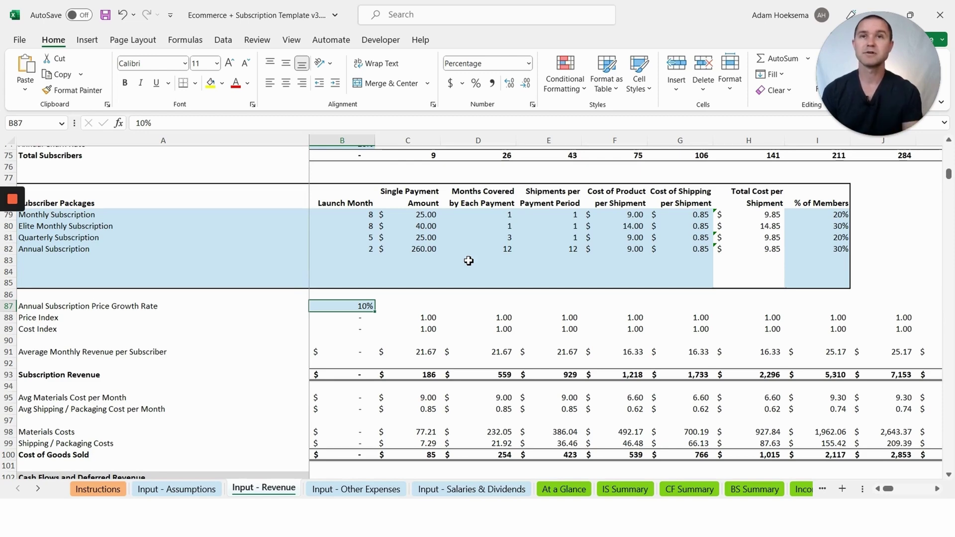
{"action": "scroll", "coordinate": [468, 260], "scroll_direction": "down", "scroll_amount": 7}
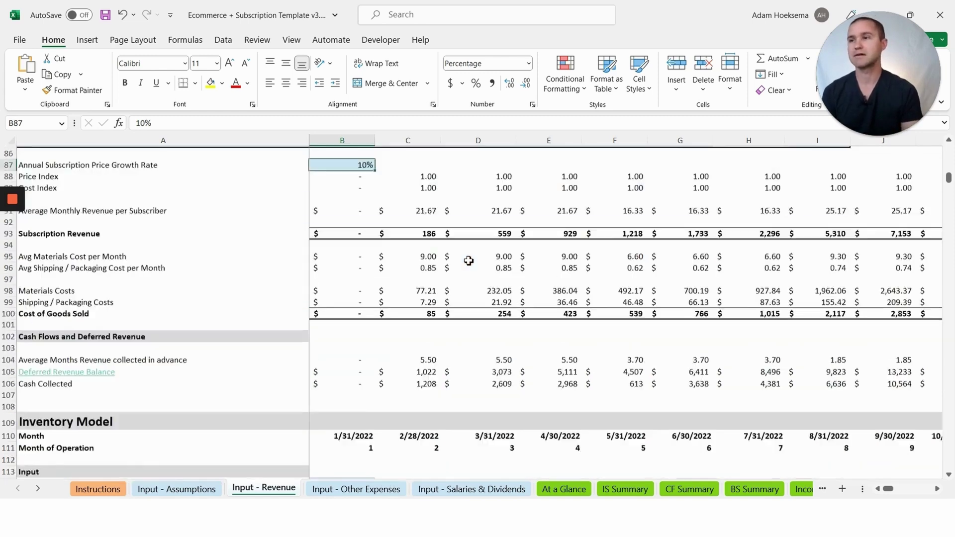
{"action": "scroll", "coordinate": [197, 270], "scroll_direction": "down", "scroll_amount": 2}
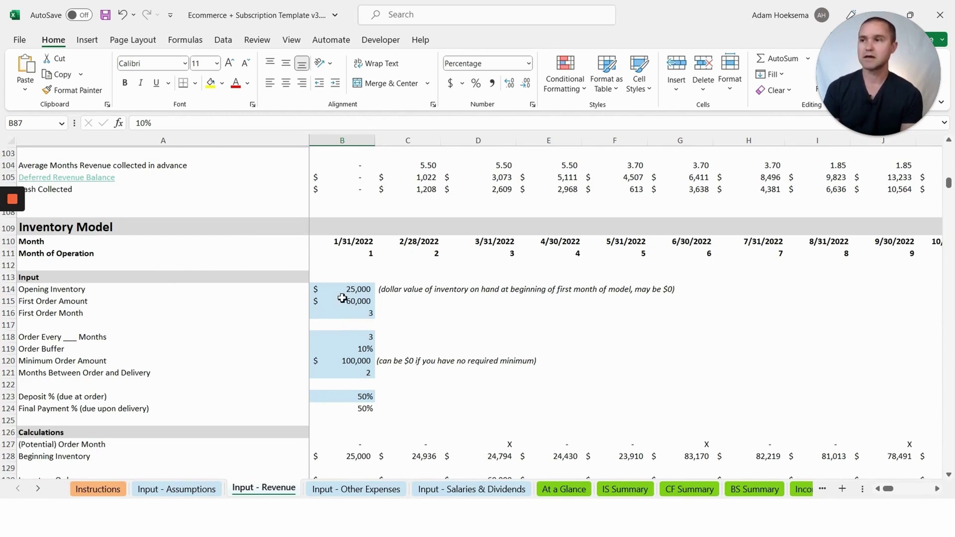
{"action": "left_click", "coordinate": [335, 290]}
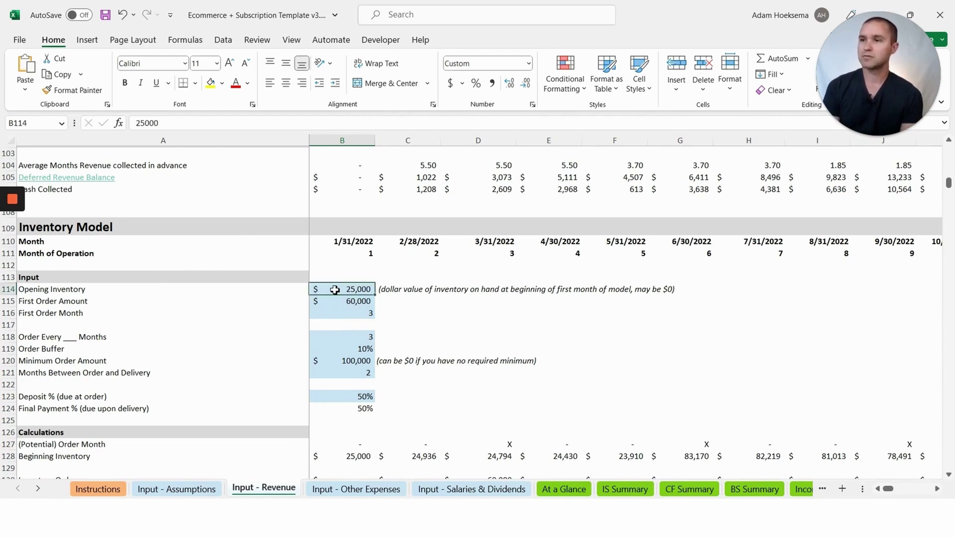
{"action": "left_click", "coordinate": [347, 301]}
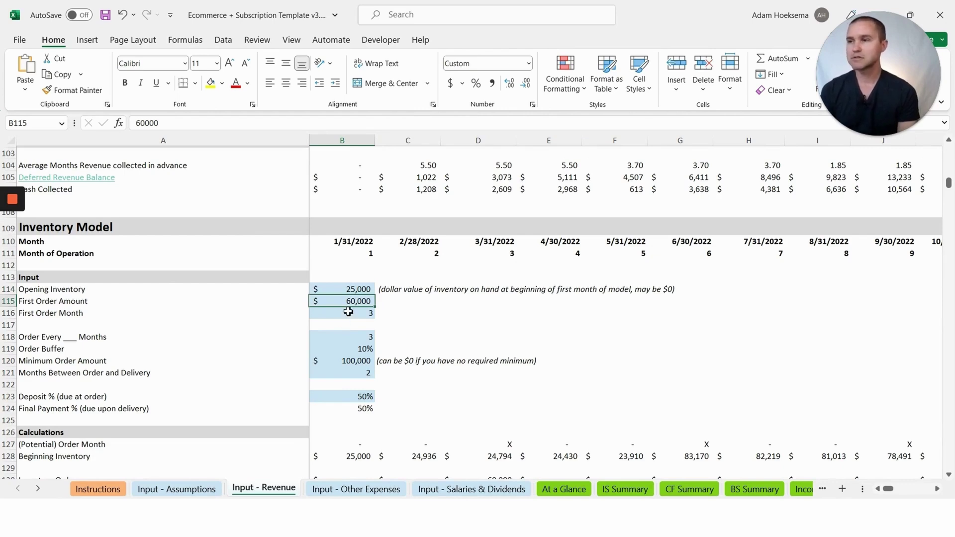
{"action": "left_click", "coordinate": [349, 290]}
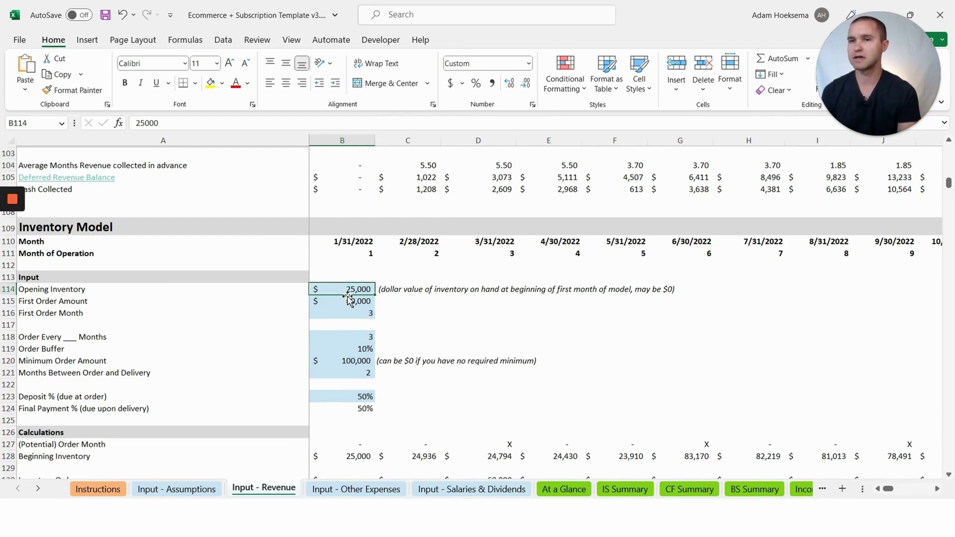
{"action": "left_click", "coordinate": [346, 300]}
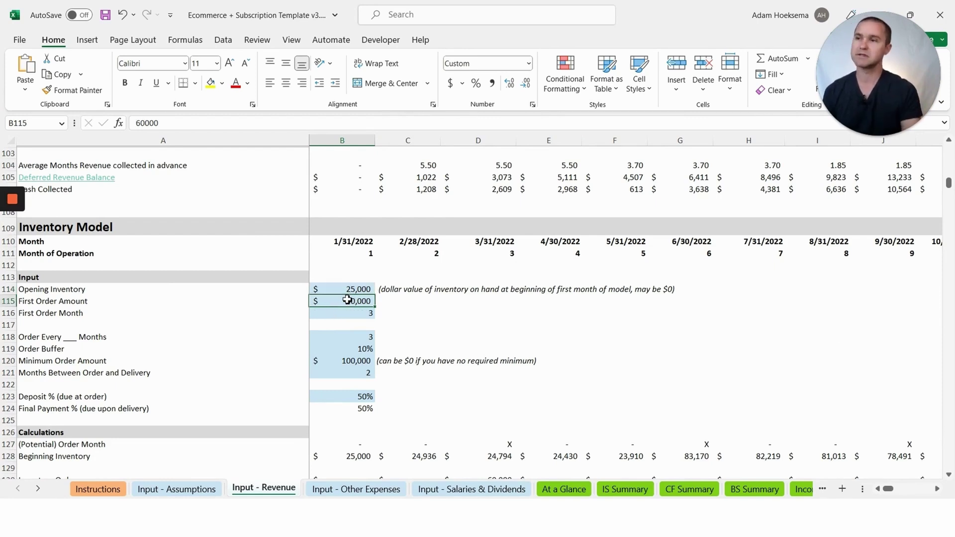
{"action": "left_click_drag", "start_coordinate": [347, 300], "coordinate": [353, 313]}
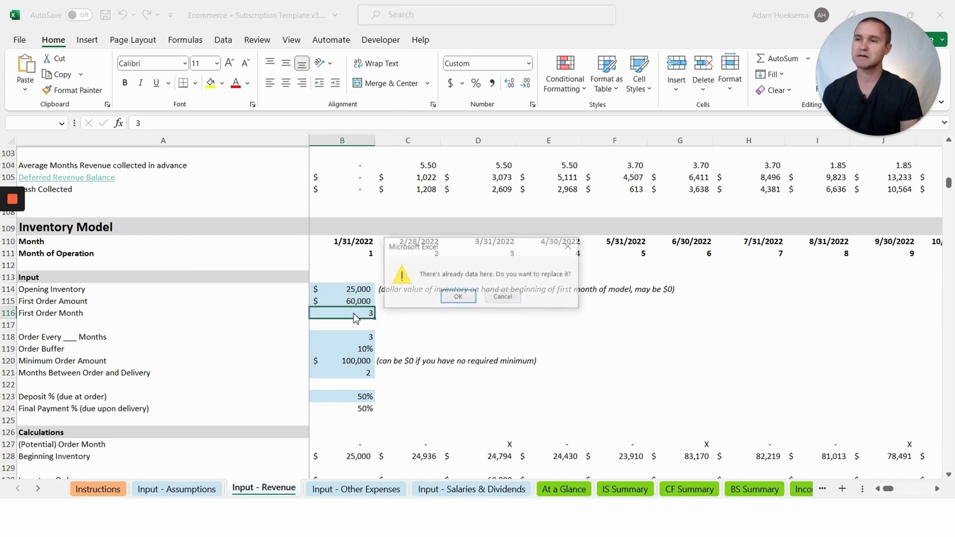
{"action": "left_click", "coordinate": [503, 297]}
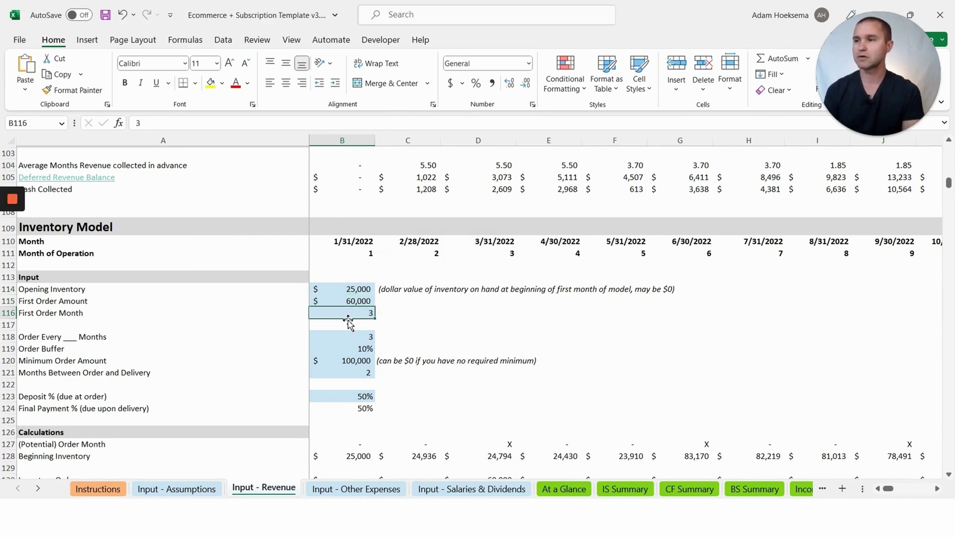
{"action": "left_click", "coordinate": [38, 337]}
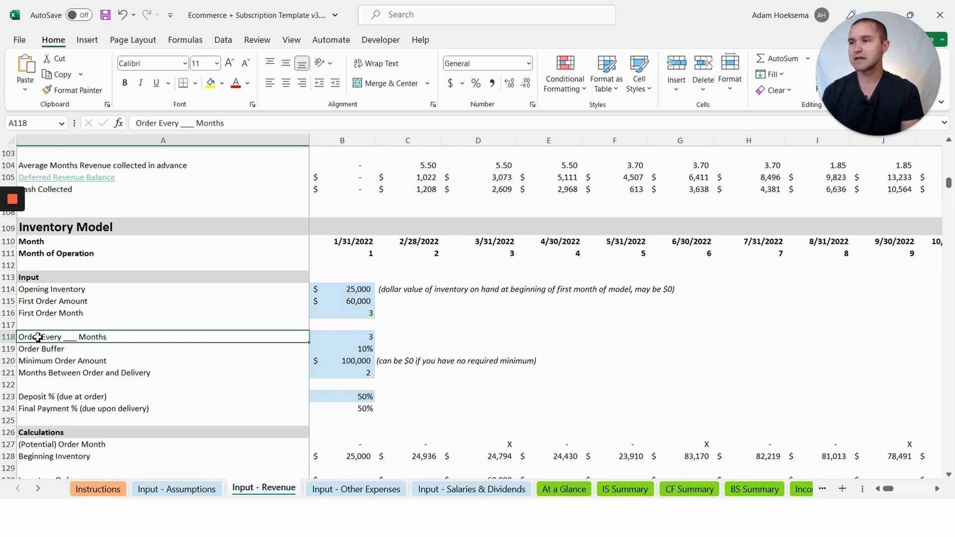
{"action": "left_click", "coordinate": [367, 339]}
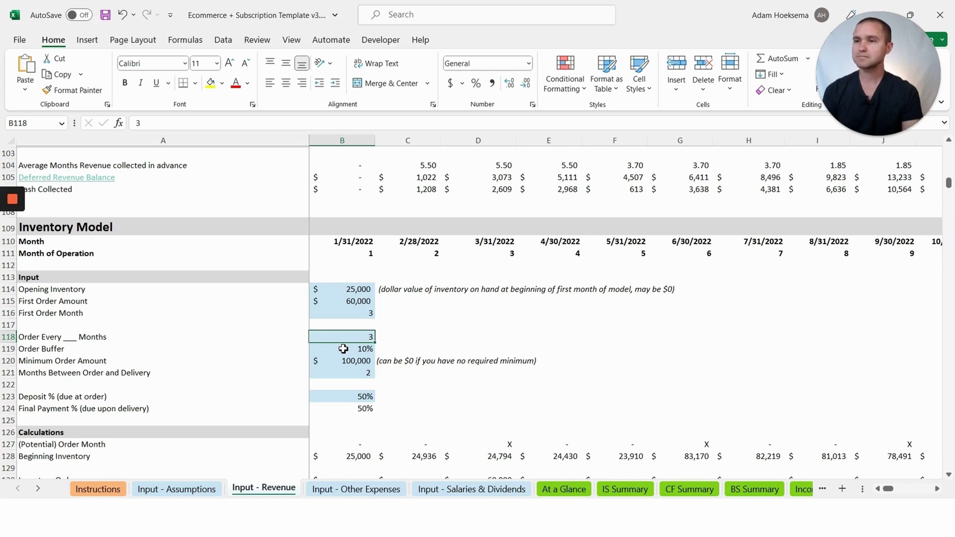
{"action": "left_click", "coordinate": [343, 349]}
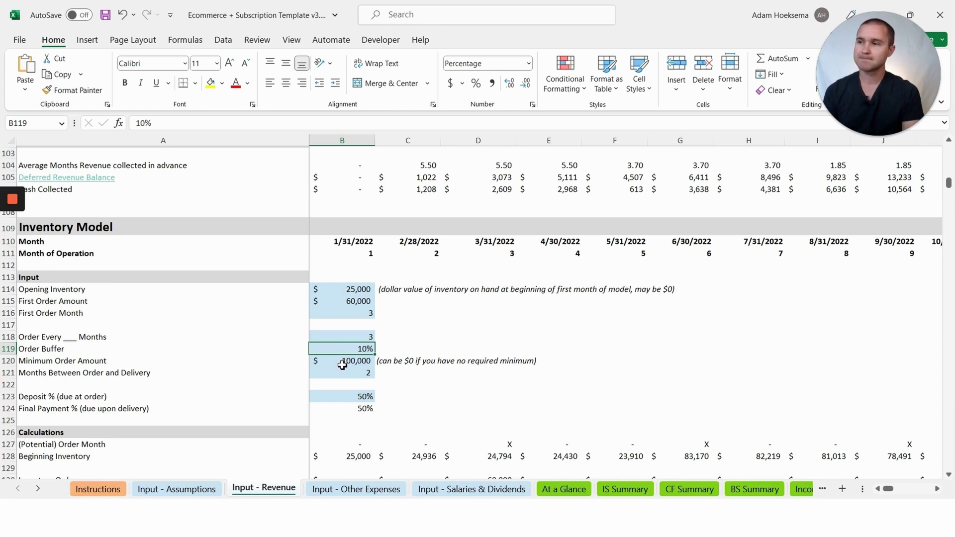
{"action": "left_click", "coordinate": [342, 366]}
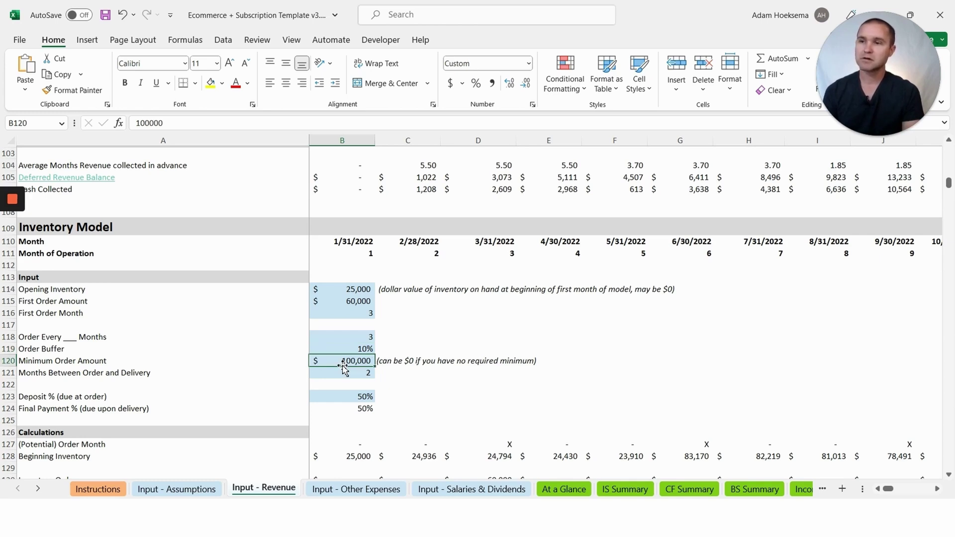
{"action": "left_click", "coordinate": [351, 303]}
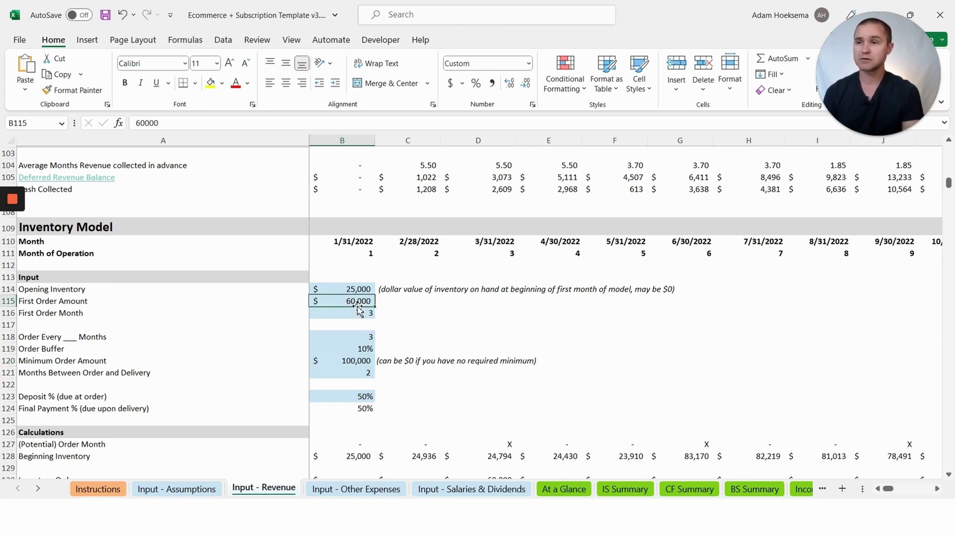
{"action": "left_click", "coordinate": [331, 364]}
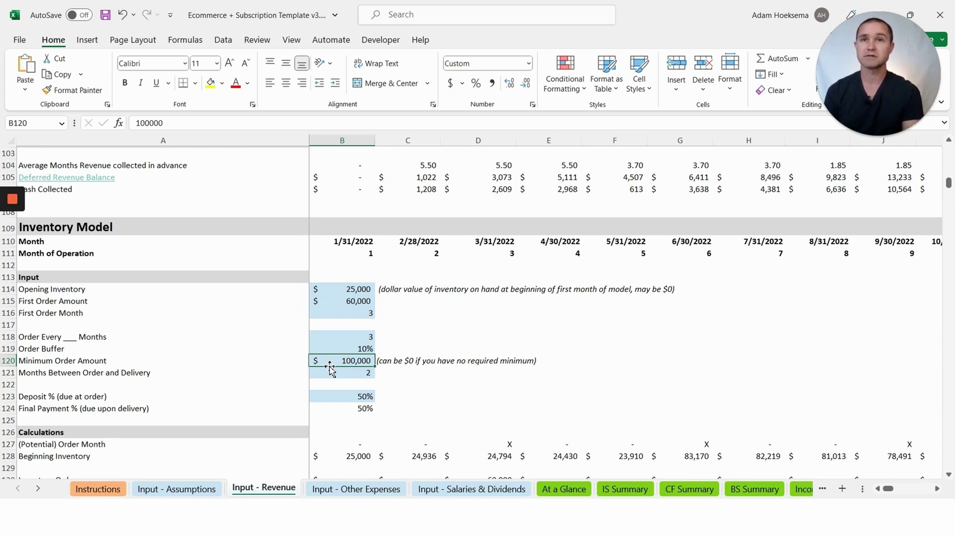
{"action": "left_click", "coordinate": [343, 376]}
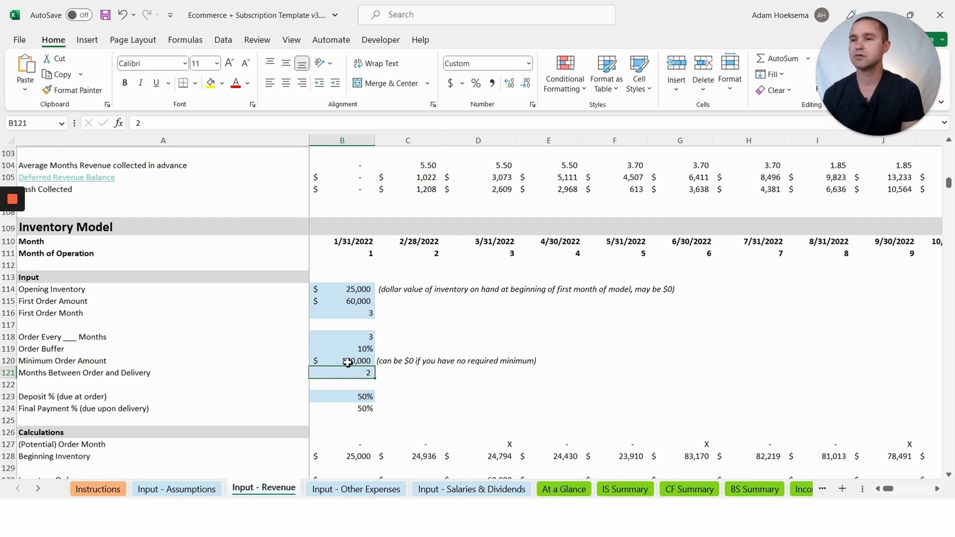
{"action": "scroll", "coordinate": [347, 362], "scroll_direction": "down", "scroll_amount": 1}
{"action": "left_click", "coordinate": [357, 361]}
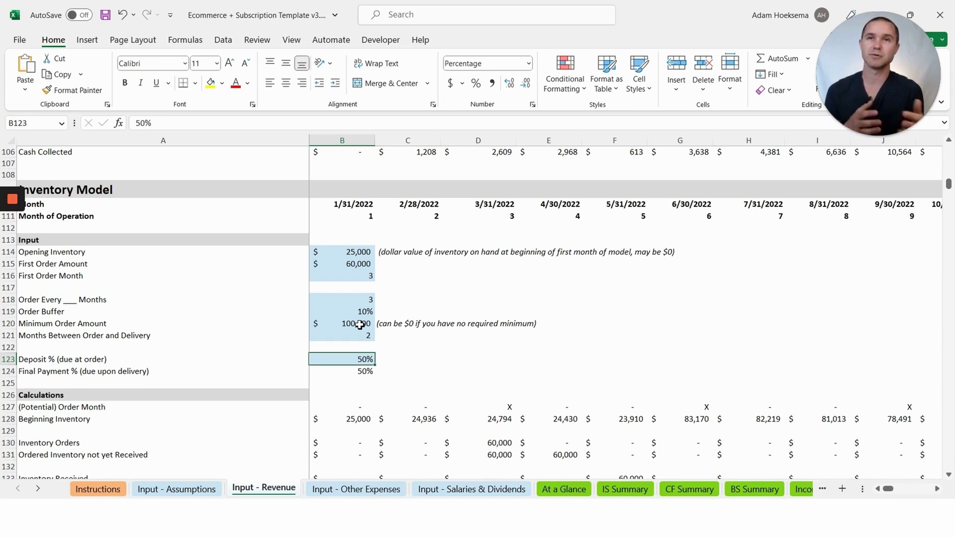
Scroll past the inventory calculations and Summary, then go to Input - Other Expenses
{"action": "scroll", "coordinate": [359, 324], "scroll_direction": "down", "scroll_amount": 4}
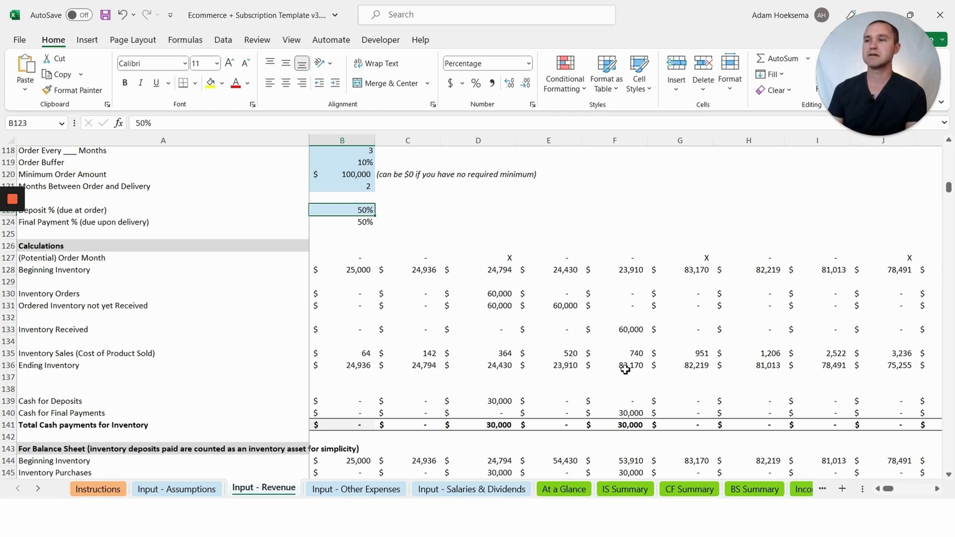
{"action": "scroll", "coordinate": [626, 369], "scroll_direction": "down", "scroll_amount": 3}
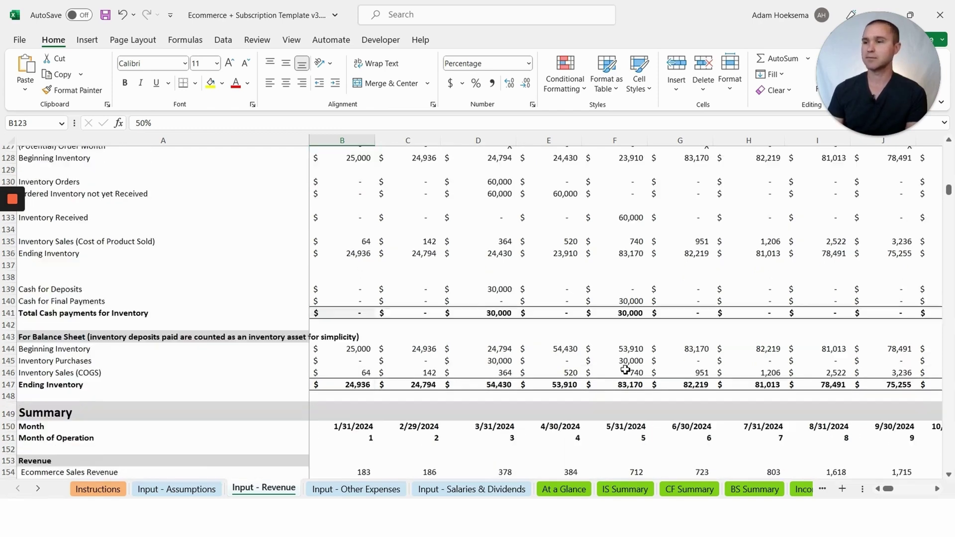
{"action": "scroll", "coordinate": [625, 369], "scroll_direction": "down", "scroll_amount": 1}
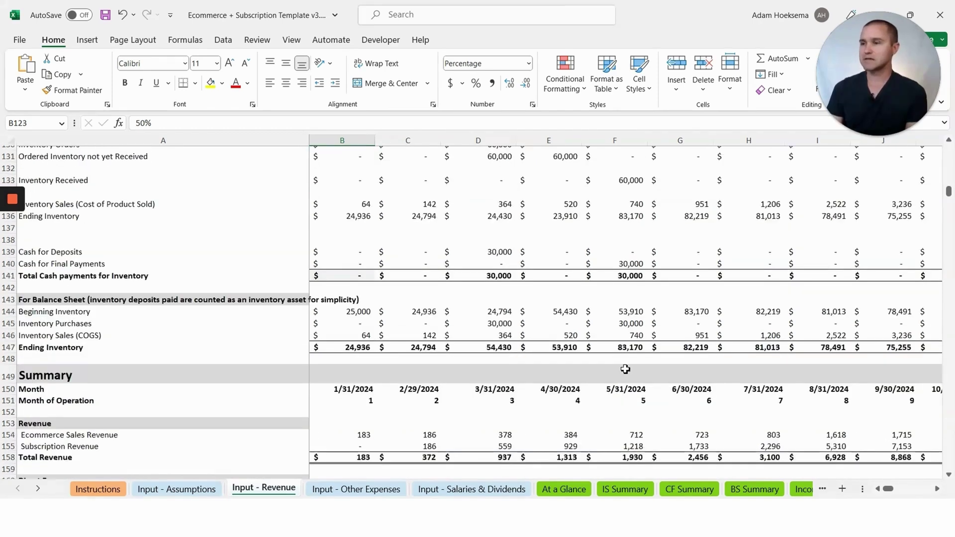
{"action": "scroll", "coordinate": [622, 358], "scroll_direction": "down", "scroll_amount": 3}
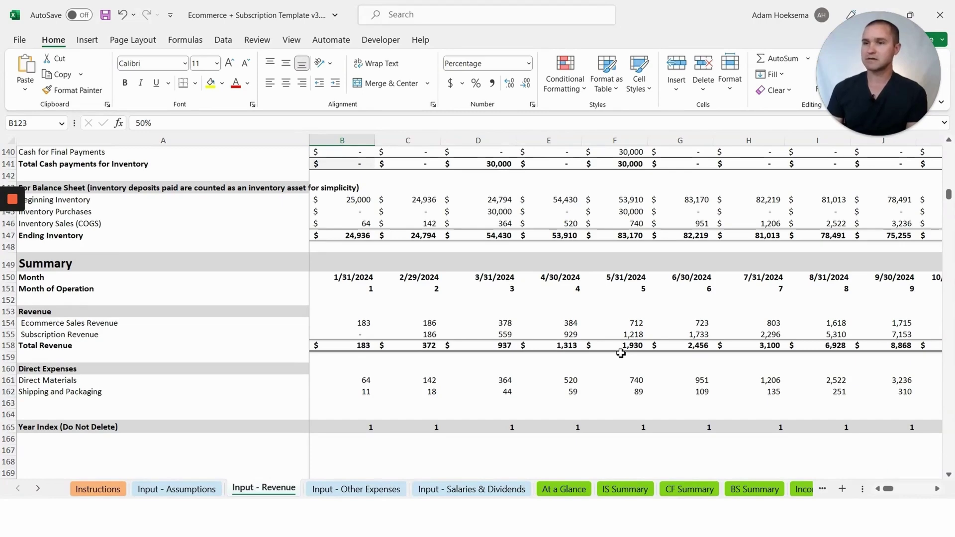
{"action": "left_click", "coordinate": [358, 489]}
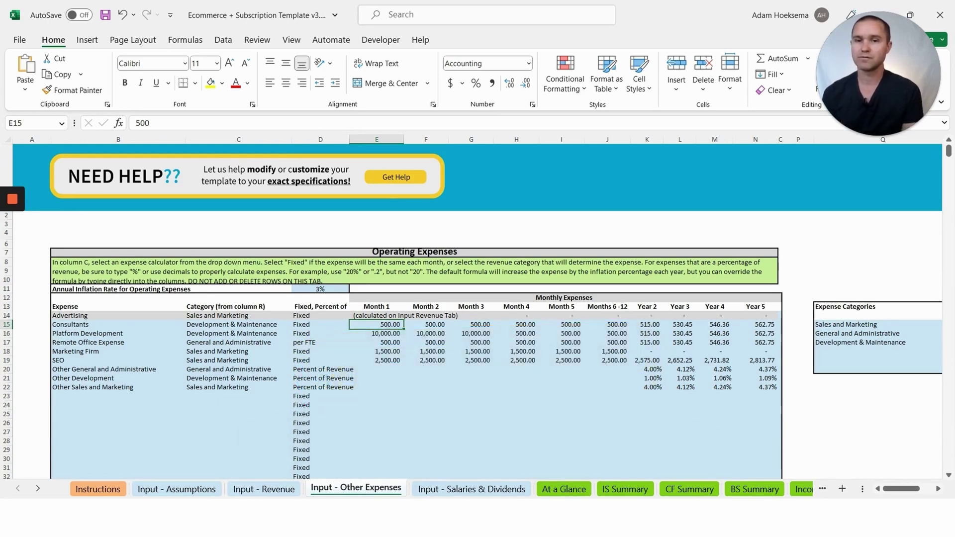
{"action": "scroll", "coordinate": [471, 307], "scroll_direction": "up", "scroll_amount": 1}
{"action": "scroll", "coordinate": [94, 299], "scroll_direction": "down", "scroll_amount": 2}
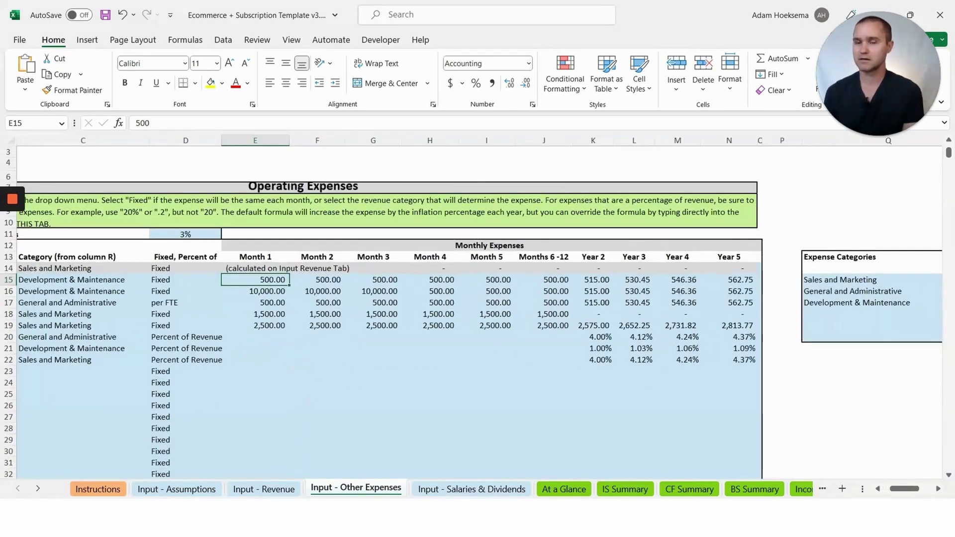
{"action": "scroll", "coordinate": [96, 300], "scroll_direction": "up", "scroll_amount": 3}
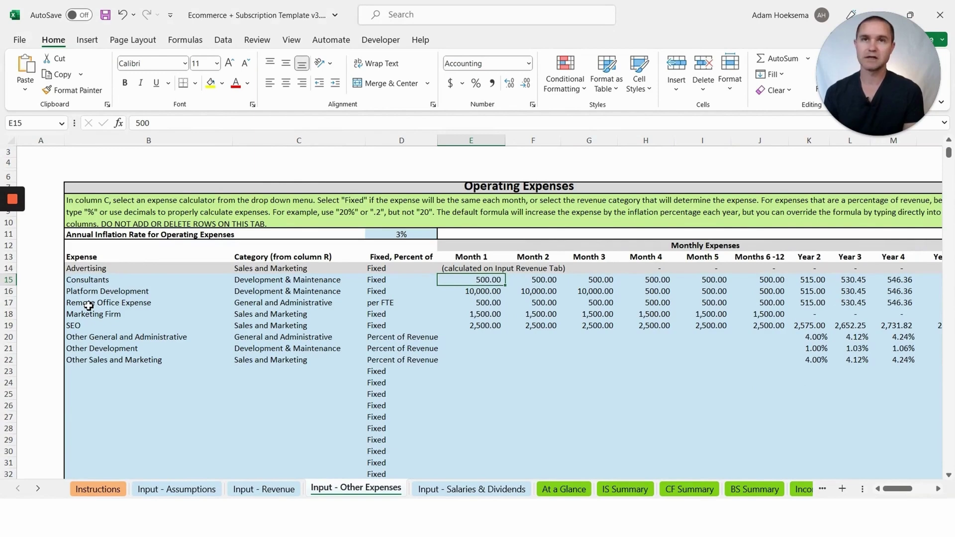
{"action": "left_click", "coordinate": [138, 294]}
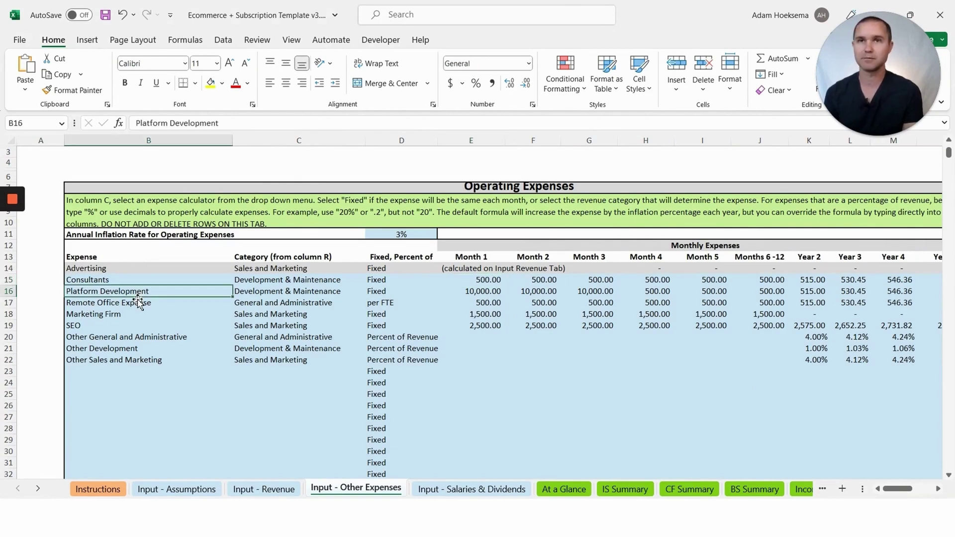
{"action": "left_click", "coordinate": [124, 304]}
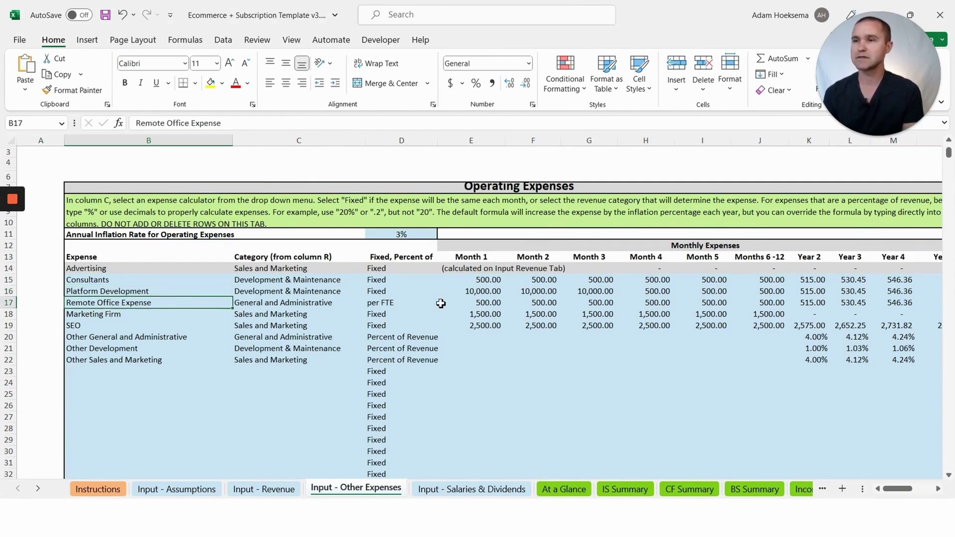
{"action": "left_click", "coordinate": [387, 303]}
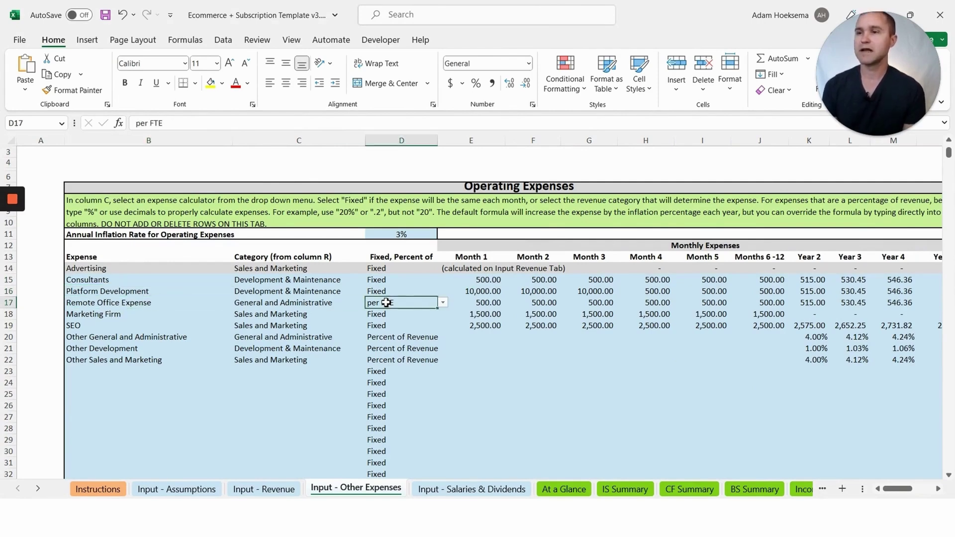
{"action": "left_click", "coordinate": [443, 304]}
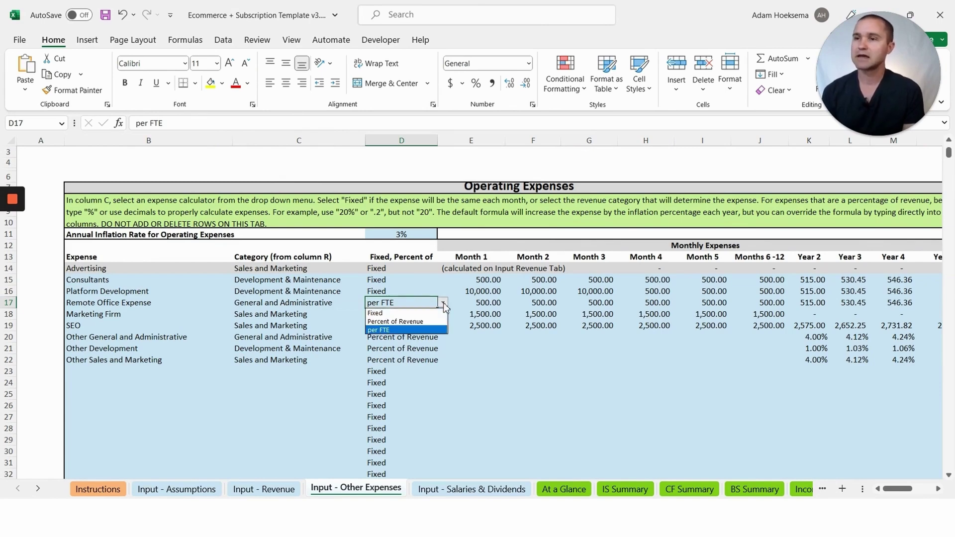
{"action": "left_click", "coordinate": [384, 330]}
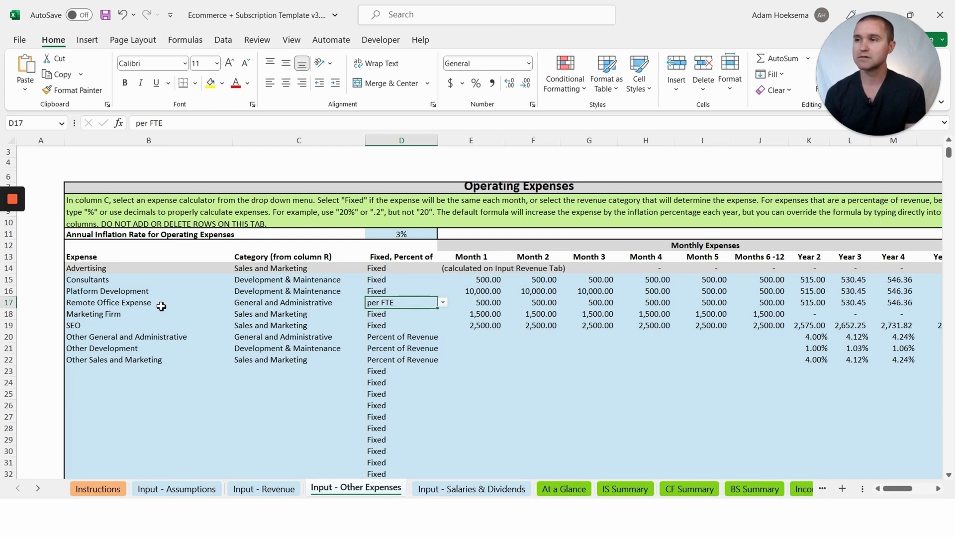
{"action": "left_click", "coordinate": [501, 305]}
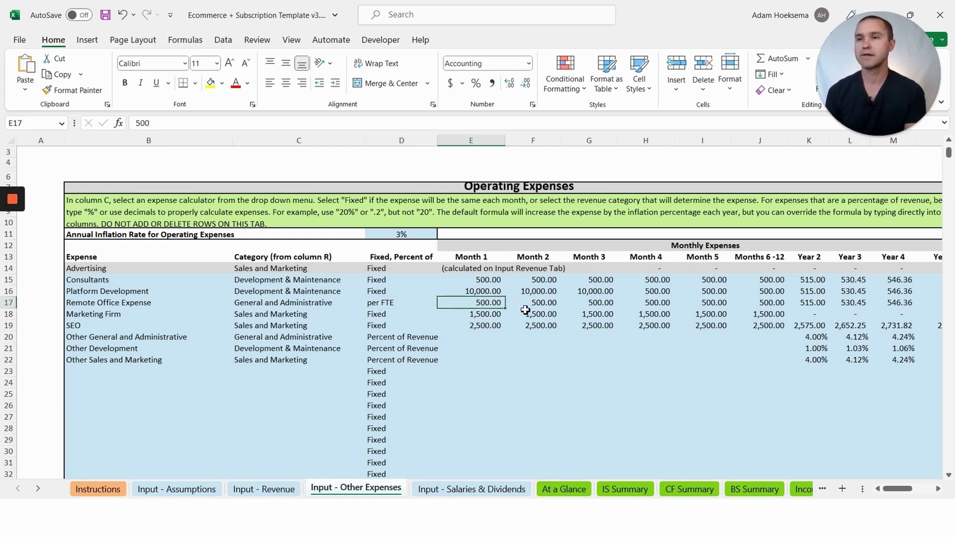
{"action": "left_click", "coordinate": [126, 316]}
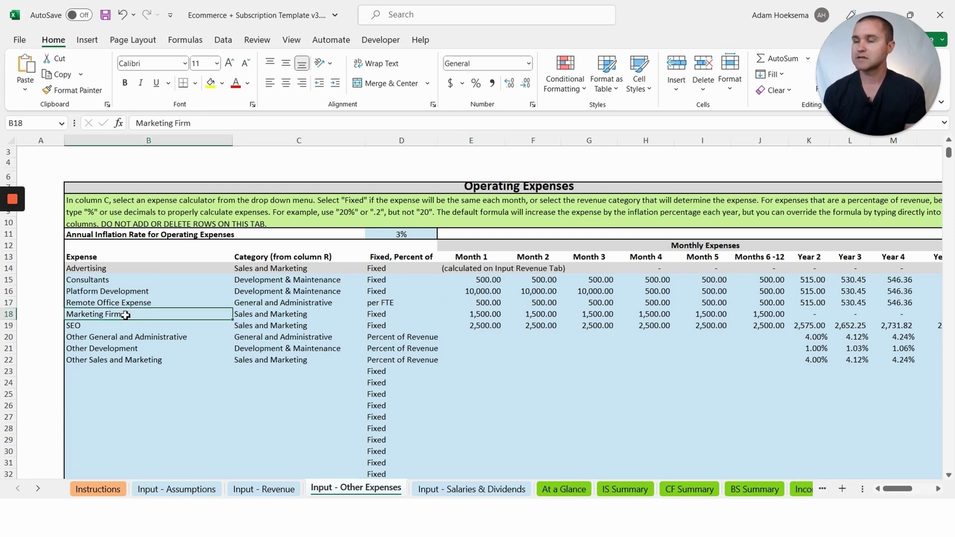
{"action": "left_click", "coordinate": [487, 325]}
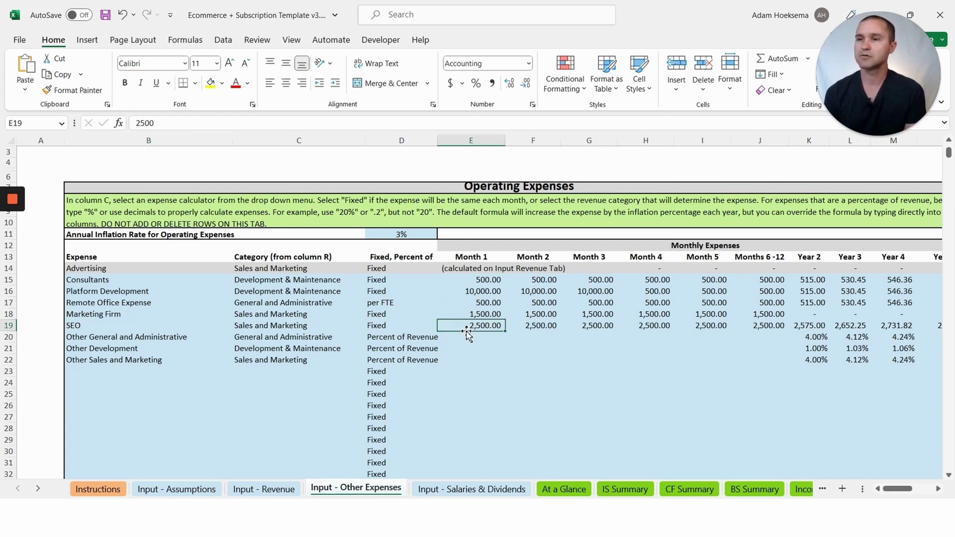
{"action": "left_click", "coordinate": [120, 337]}
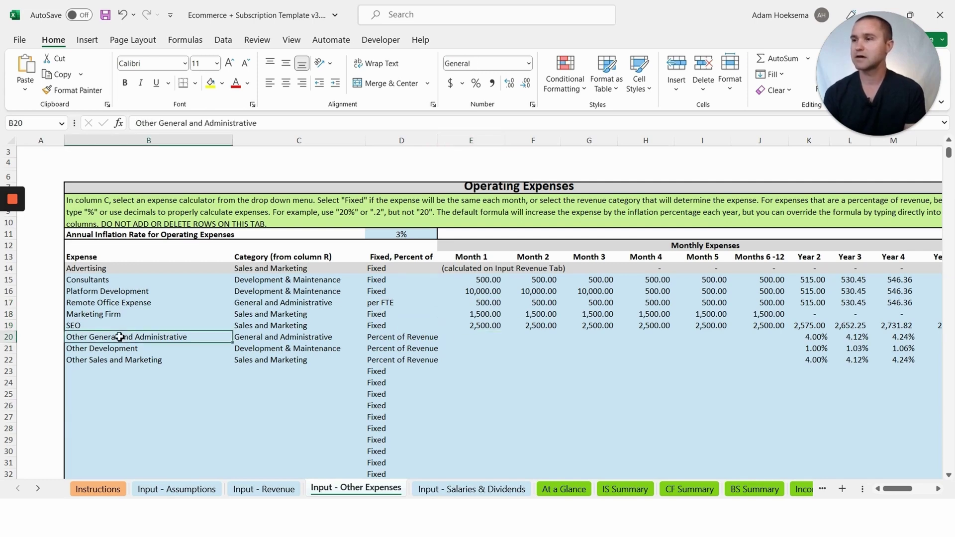
{"action": "left_click", "coordinate": [407, 341]}
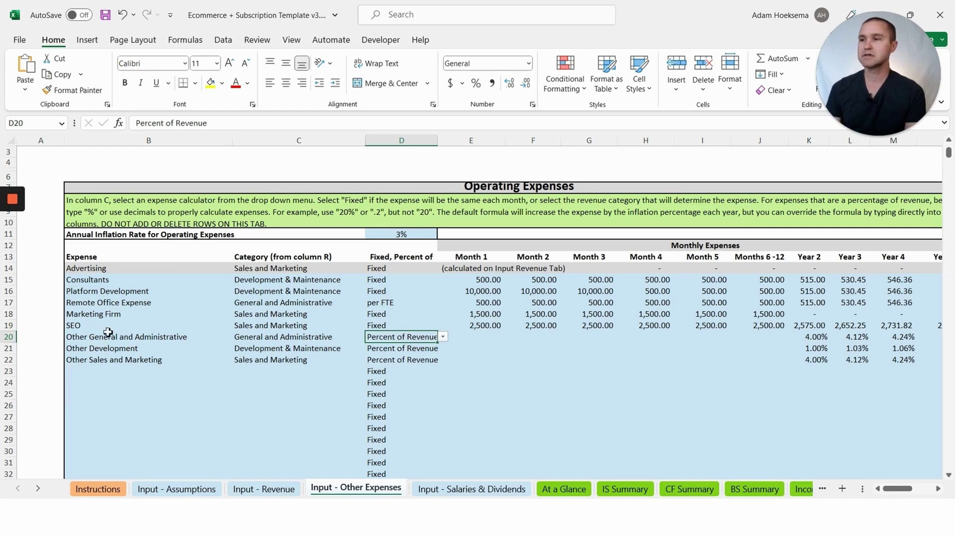
Fill the Year 2 rates of 4%, 1% and 4% across Years 3 to 5
{"action": "left_click", "coordinate": [822, 360]}
{"action": "left_click_drag", "start_coordinate": [819, 337], "coordinate": [913, 365]}
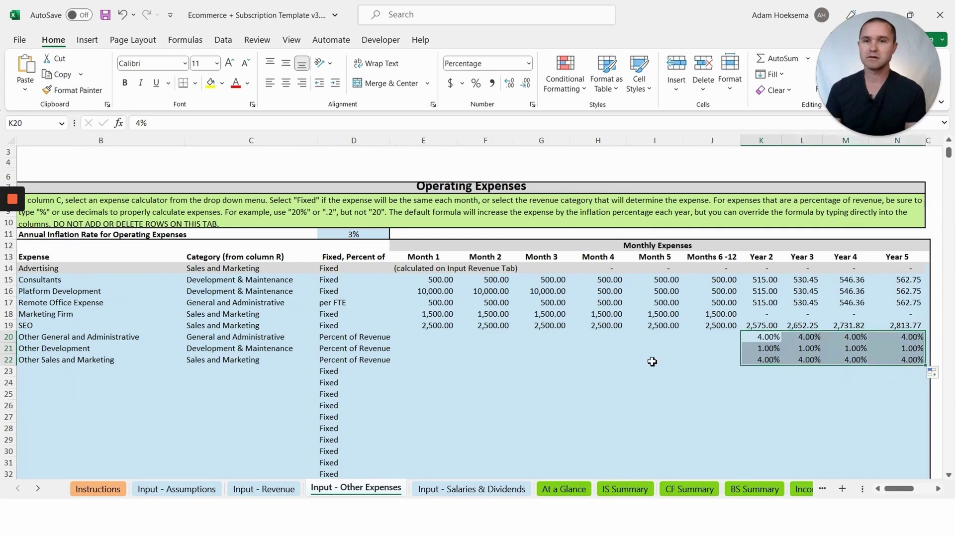
{"action": "left_click", "coordinate": [653, 362]}
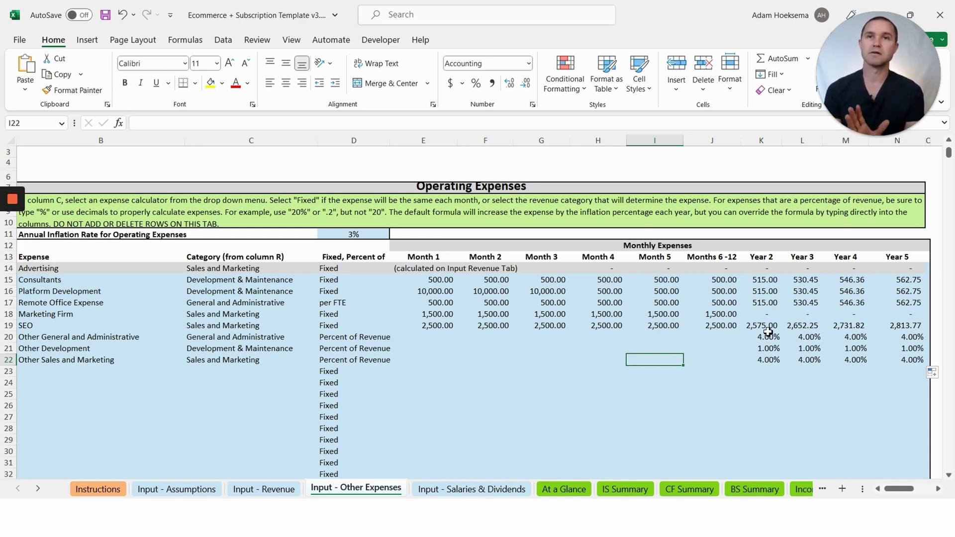
On Input - Salaries & Dividends, review the CEO's role, start month, end month and employee count
{"action": "left_click", "coordinate": [436, 490]}
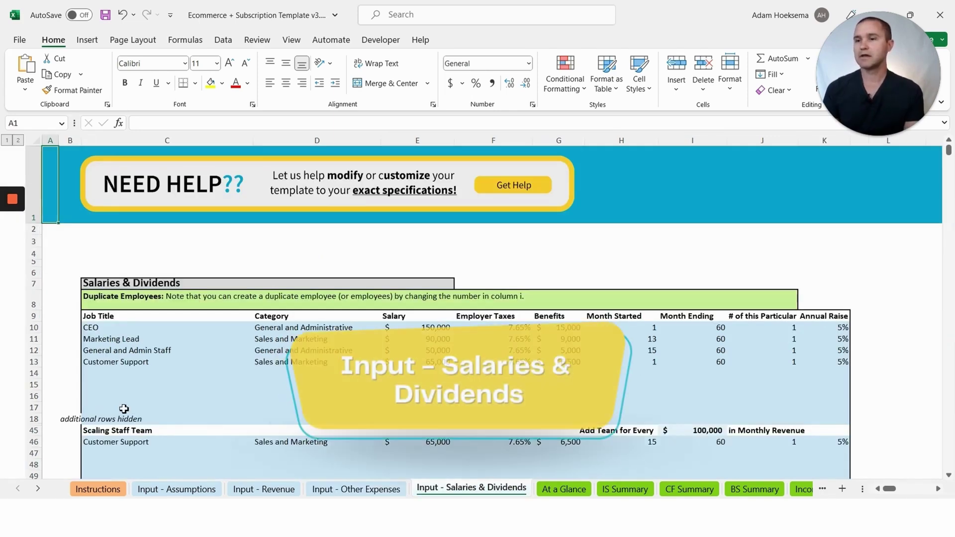
{"action": "scroll", "coordinate": [125, 409], "scroll_direction": "down", "scroll_amount": 2}
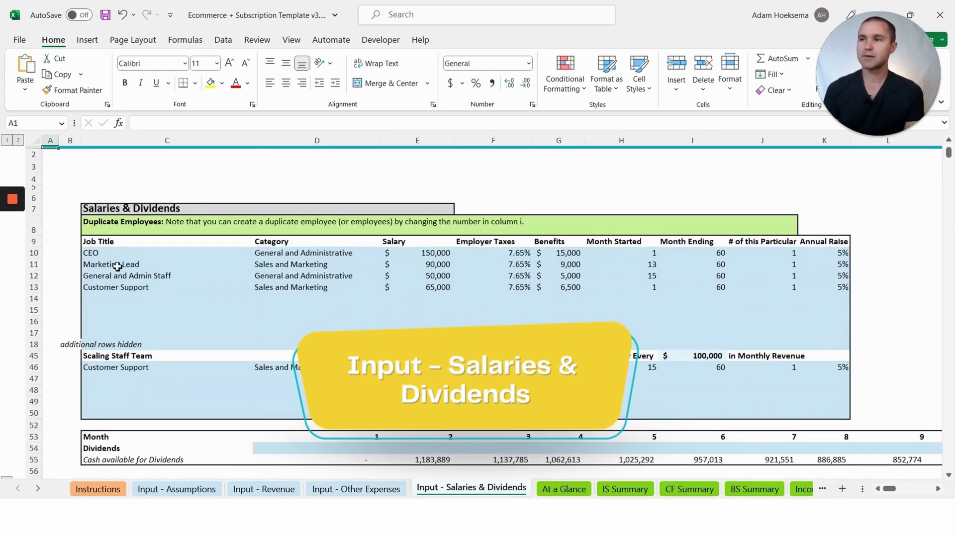
{"action": "left_click", "coordinate": [95, 256]}
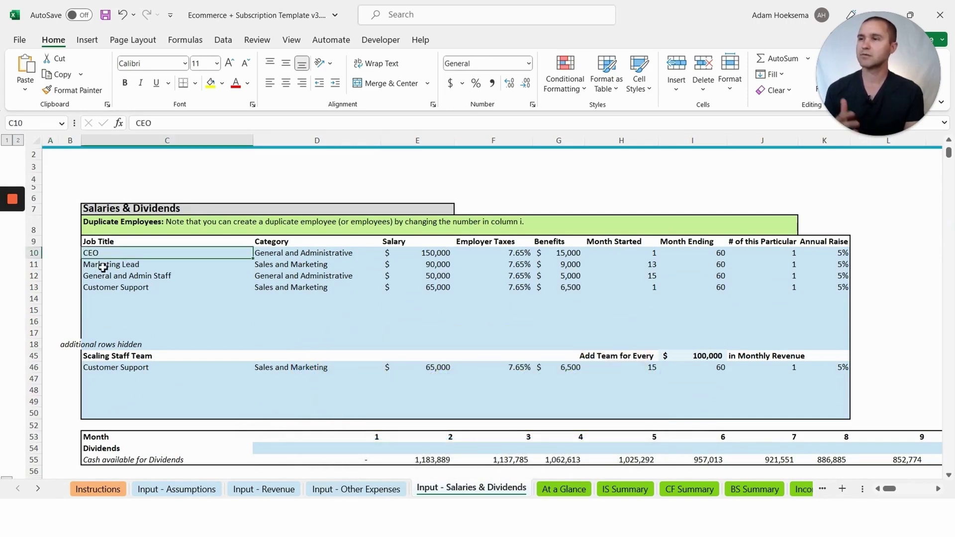
{"action": "left_click", "coordinate": [105, 277]}
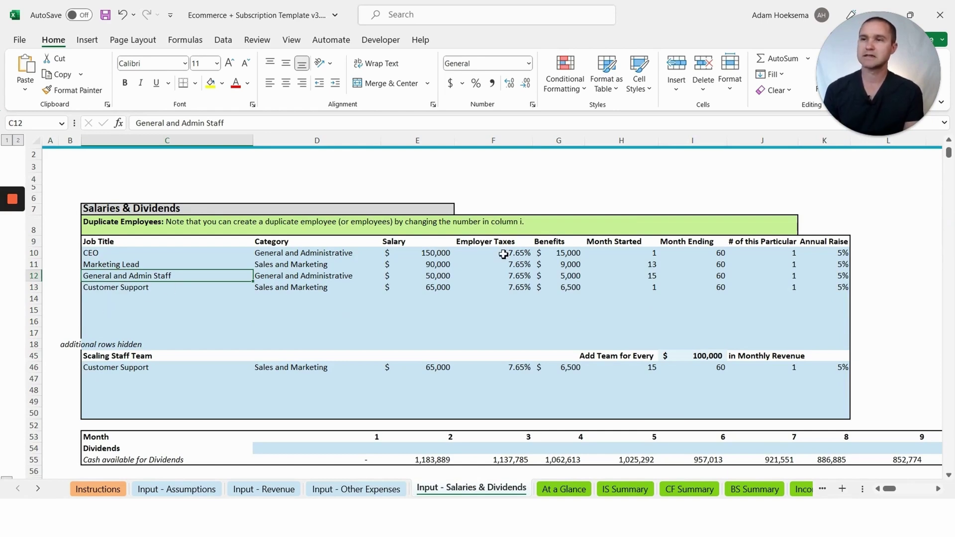
{"action": "left_click", "coordinate": [639, 253]}
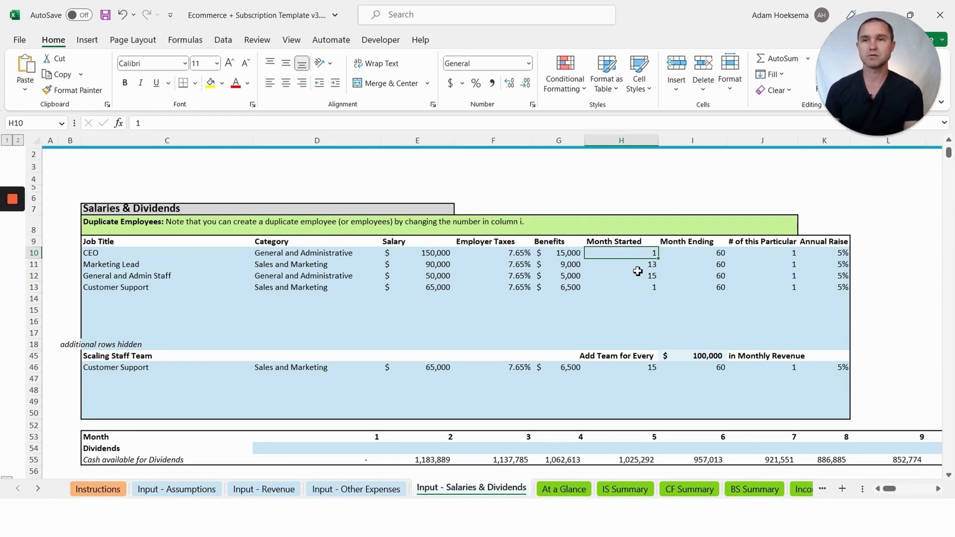
{"action": "left_click", "coordinate": [715, 255]}
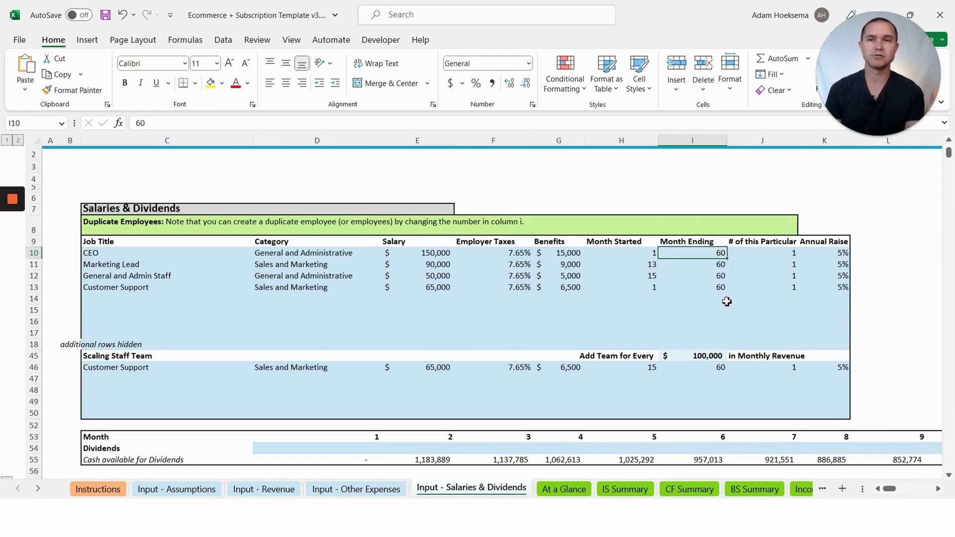
{"action": "left_click", "coordinate": [789, 255]}
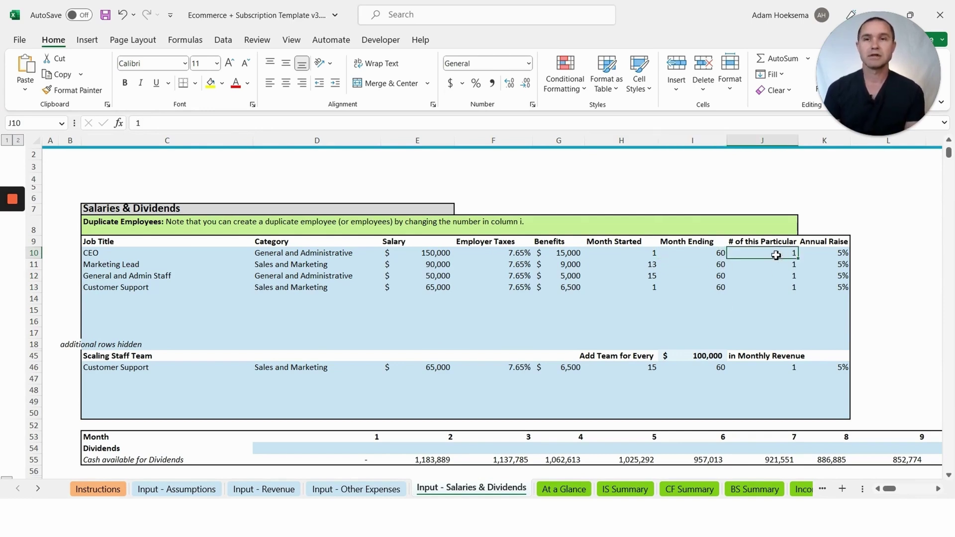
Make the heading row taller so titles like # of this Particular Employee wrap
{"action": "left_click_drag", "start_coordinate": [40, 248], "coordinate": [40, 259]}
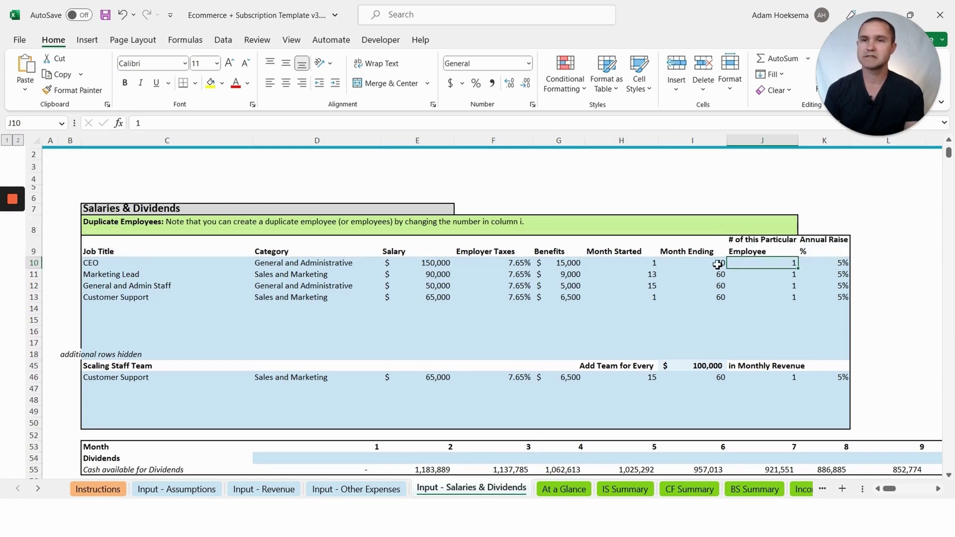
{"action": "left_click", "coordinate": [785, 250]}
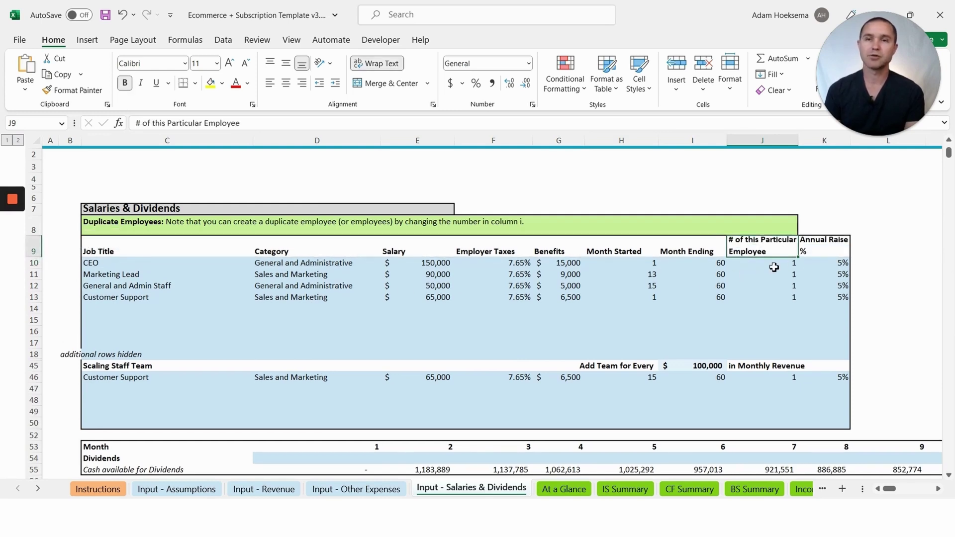
{"action": "left_click", "coordinate": [776, 266]}
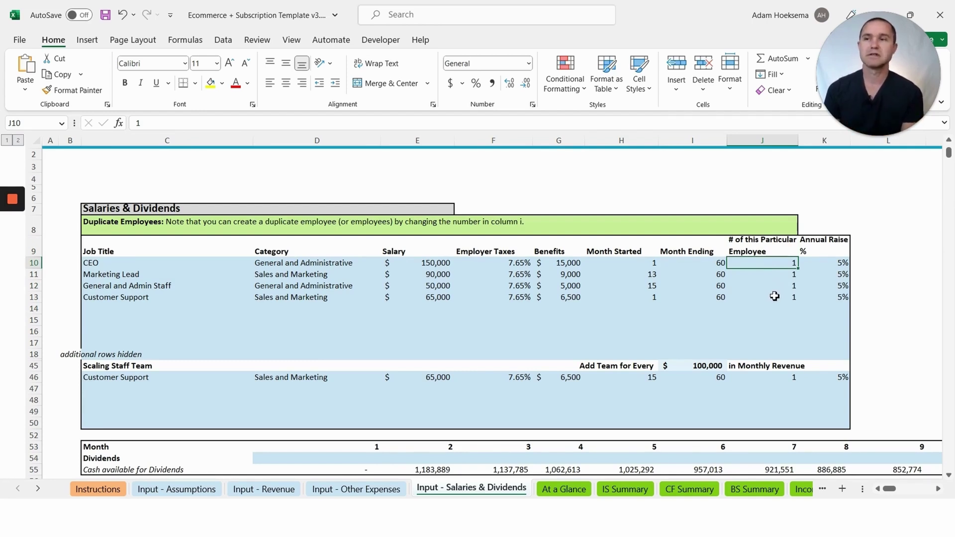
Test the Customer Support headcount at 3, then restore it to 1
{"action": "left_click", "coordinate": [776, 300]}
{"action": "type", "text": "3"}
{"action": "key", "text": "Return"}
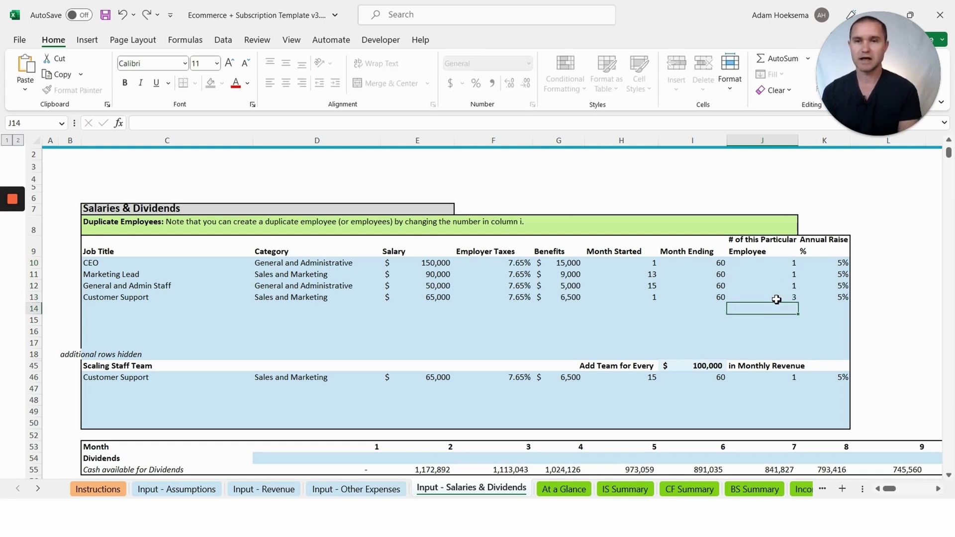
{"action": "left_click", "coordinate": [777, 300]}
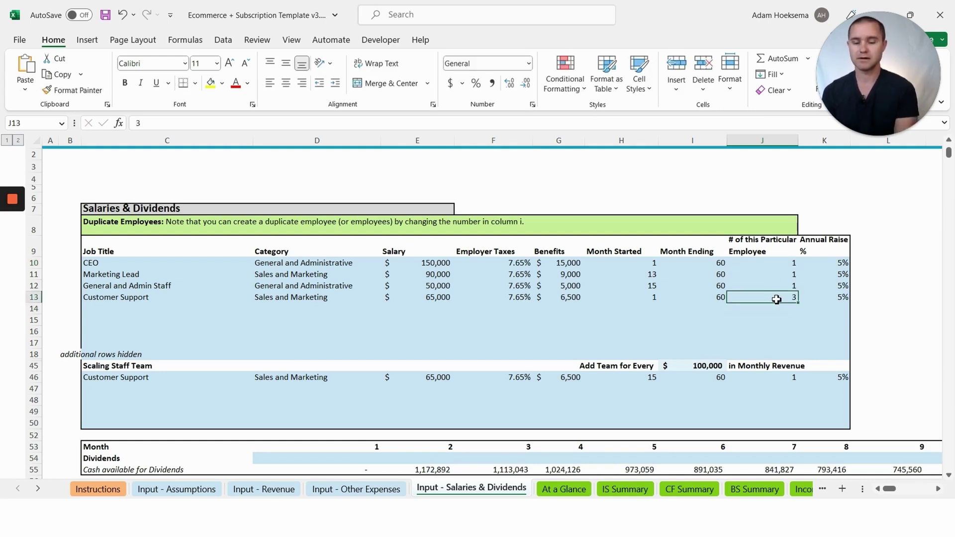
{"action": "type", "text": "1"}
{"action": "key", "text": "Return"}
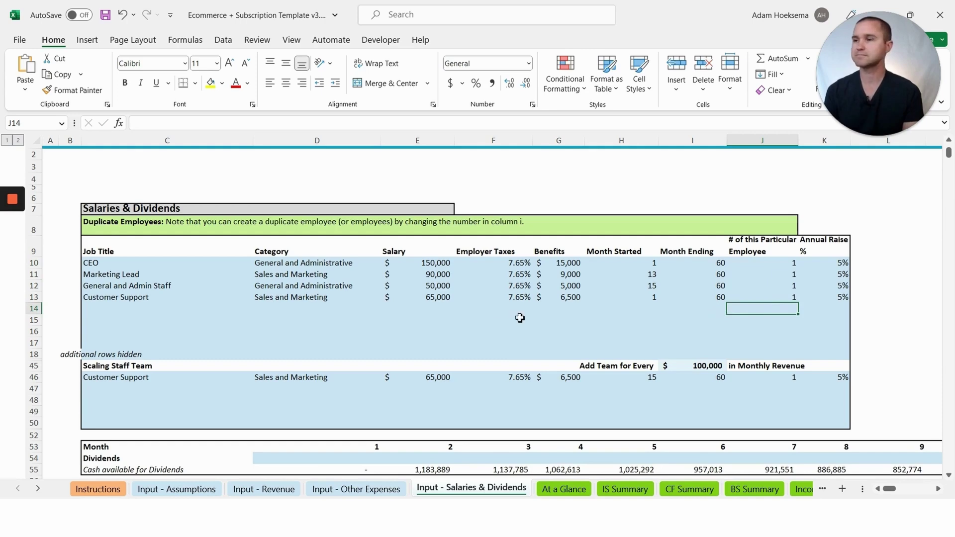
Check the scaling Customer Support salary and salary totals, then move to At a Glance
{"action": "scroll", "coordinate": [498, 333], "scroll_direction": "down", "scroll_amount": 2}
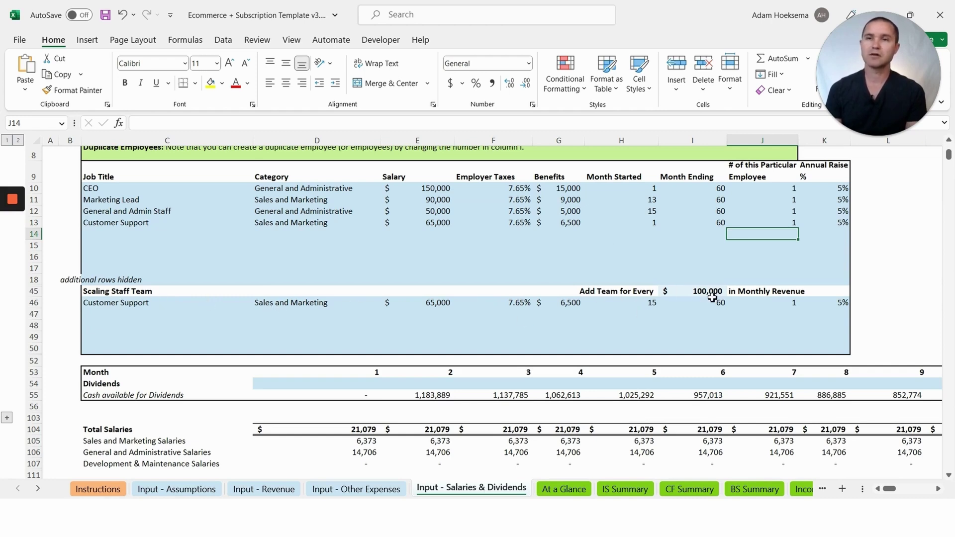
{"action": "left_click", "coordinate": [432, 304]}
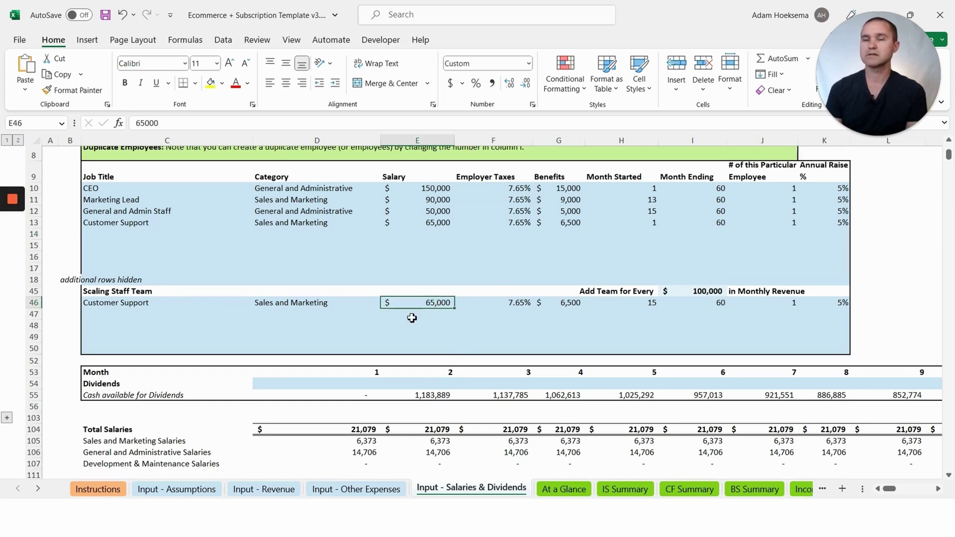
{"action": "scroll", "coordinate": [475, 361], "scroll_direction": "down", "scroll_amount": 7}
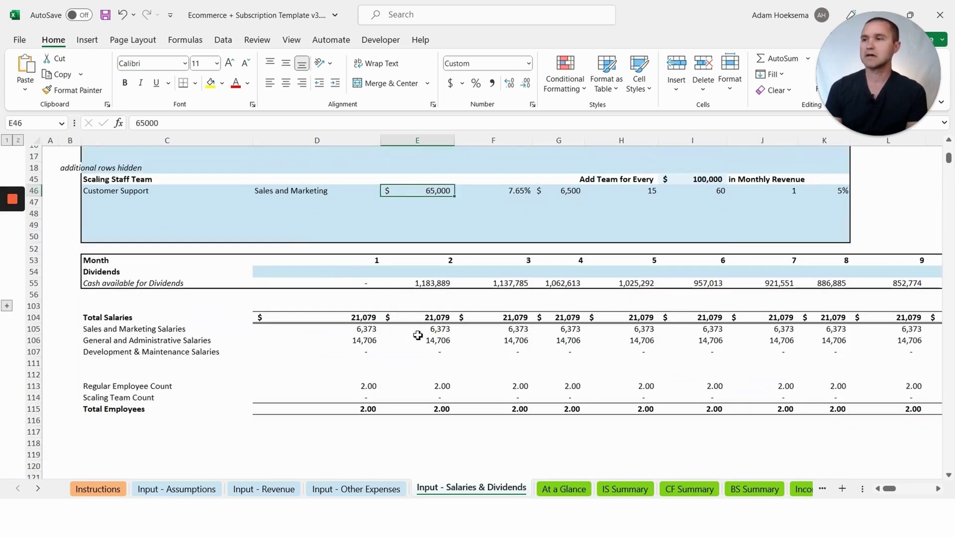
{"action": "key", "text": "ctrl+Page_Down"}
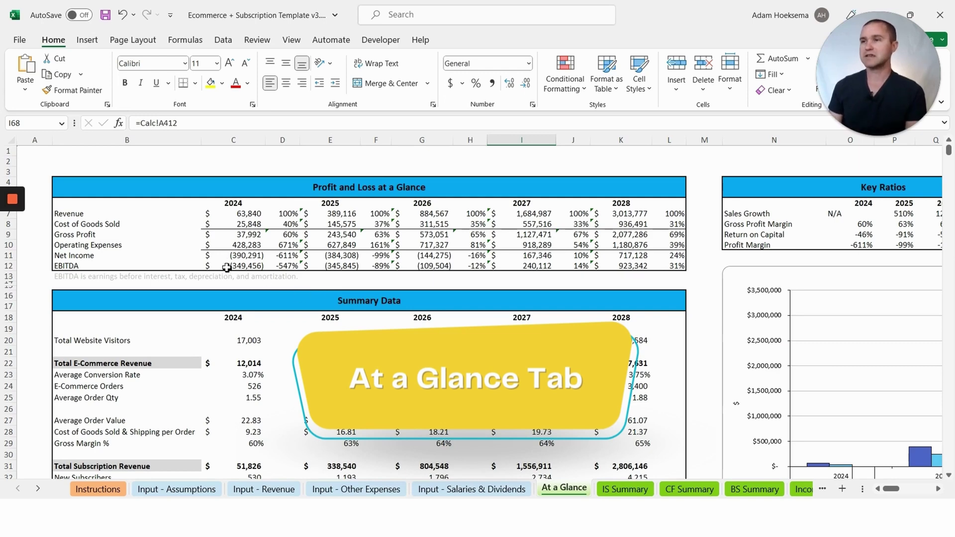
{"action": "left_click", "coordinate": [243, 257]}
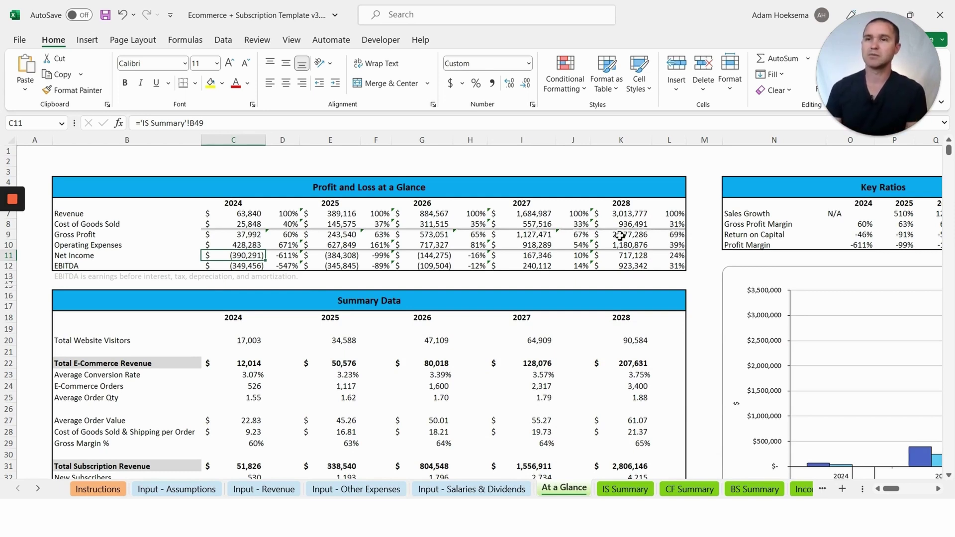
{"action": "scroll", "coordinate": [449, 330], "scroll_direction": "down", "scroll_amount": 6}
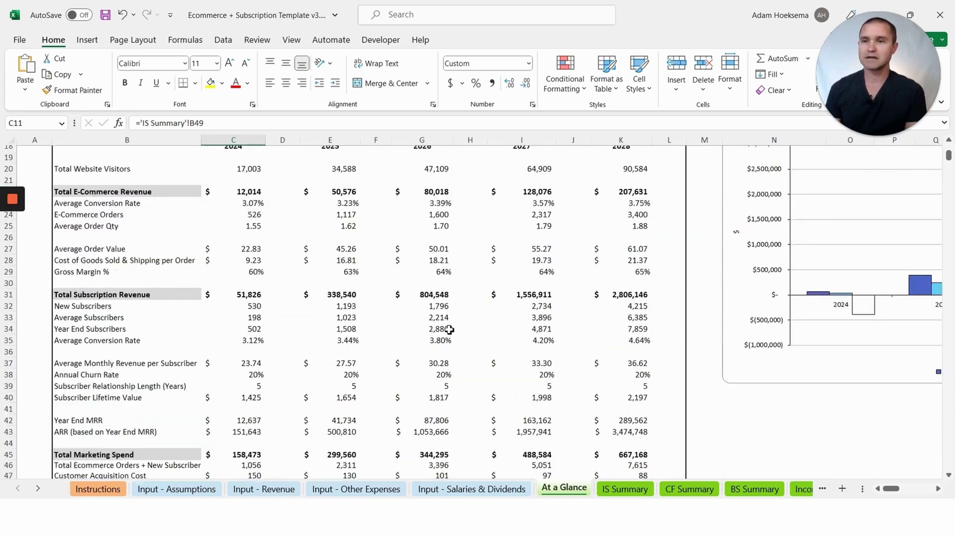
{"action": "scroll", "coordinate": [450, 330], "scroll_direction": "down", "scroll_amount": 9}
{"action": "scroll", "coordinate": [330, 363], "scroll_direction": "up", "scroll_amount": 5}
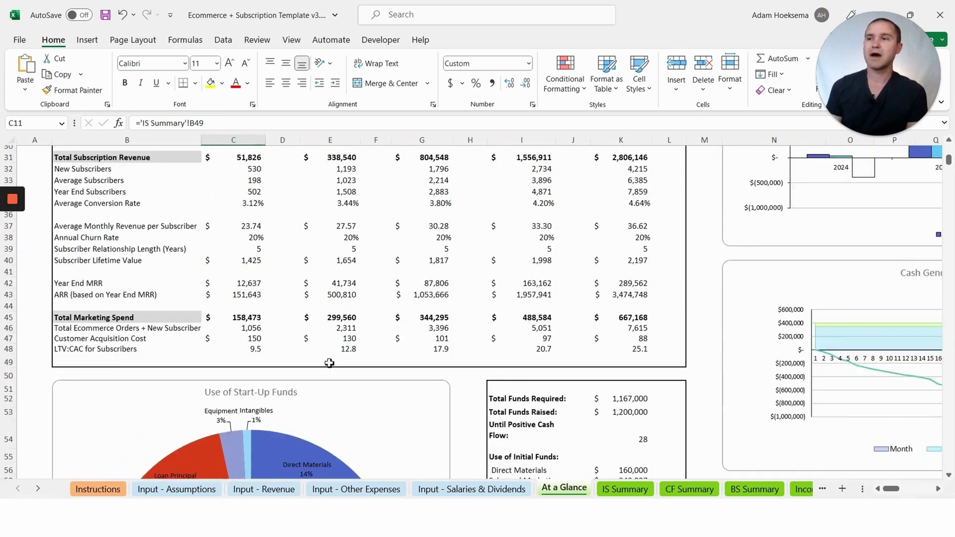
{"action": "scroll", "coordinate": [330, 364], "scroll_direction": "up", "scroll_amount": 10}
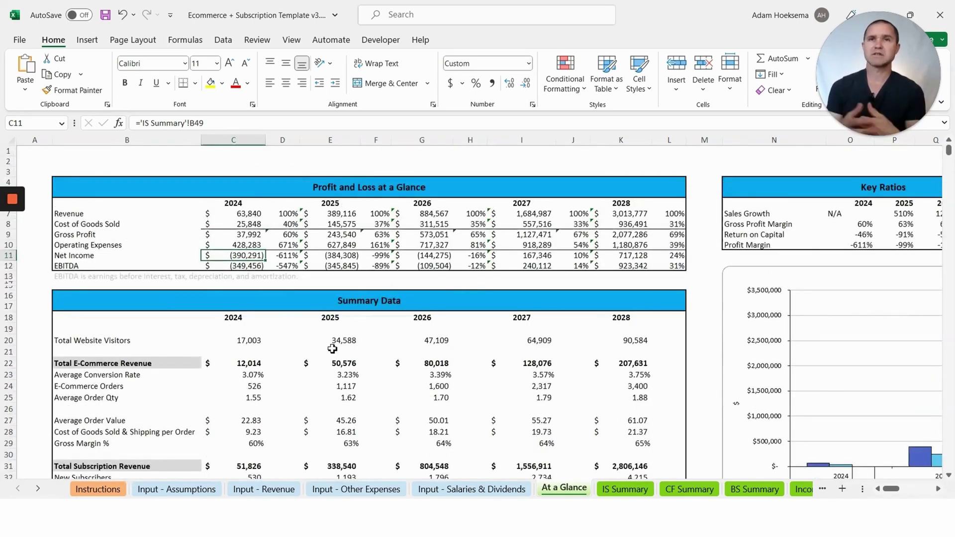